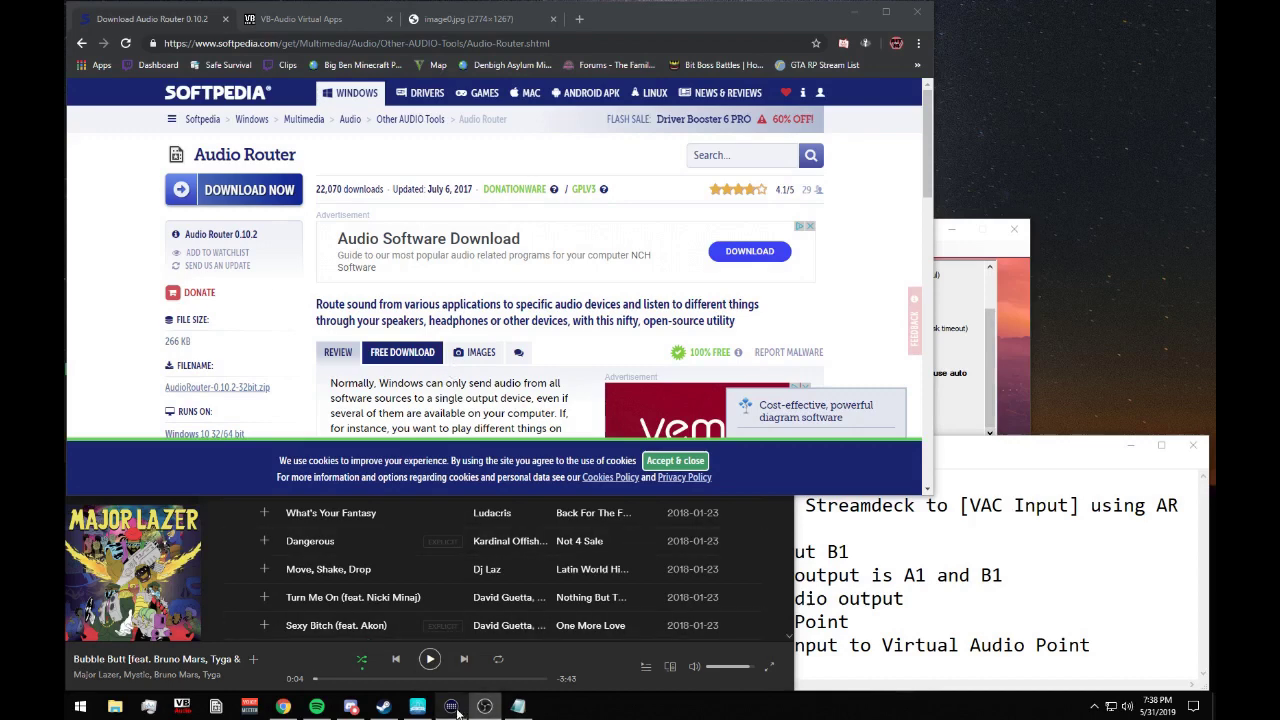
- Review the audio routing diagram and the web pages for Audio Router, VB-CABLE and the Voicemeeter Banana installer
{"action": "left_click", "coordinate": [470, 19]}
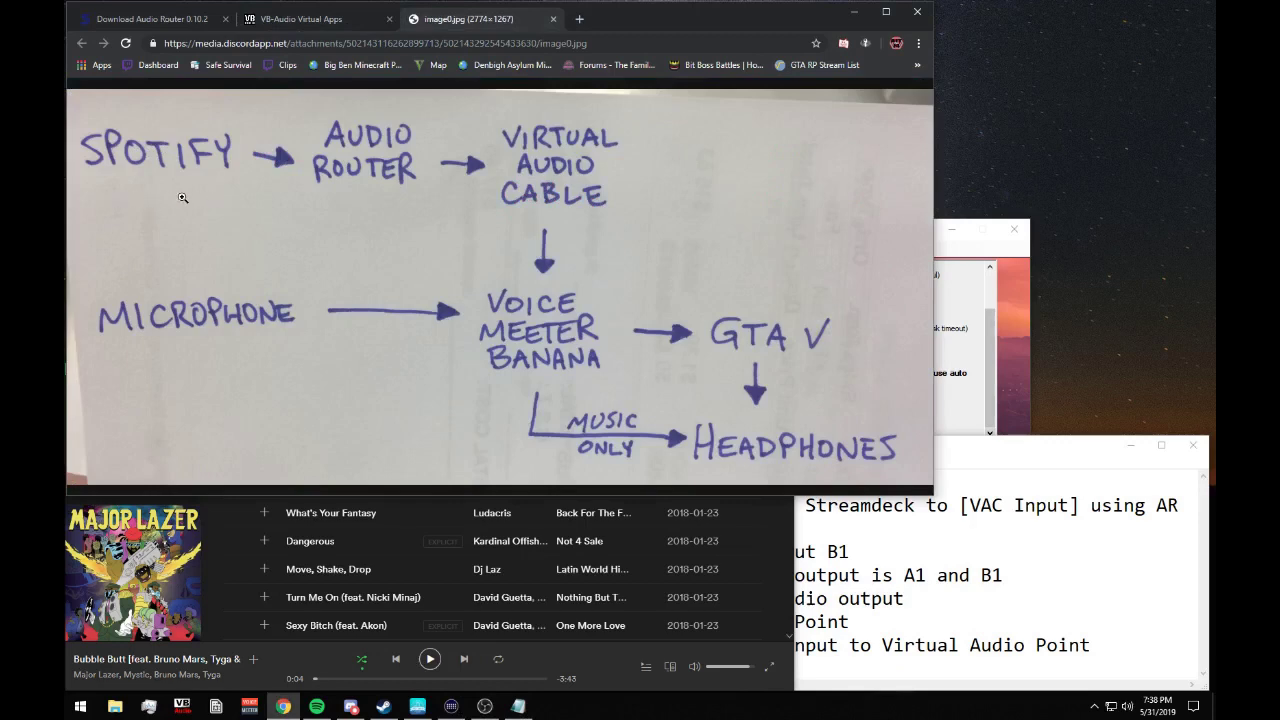
{"action": "left_click", "coordinate": [166, 20]}
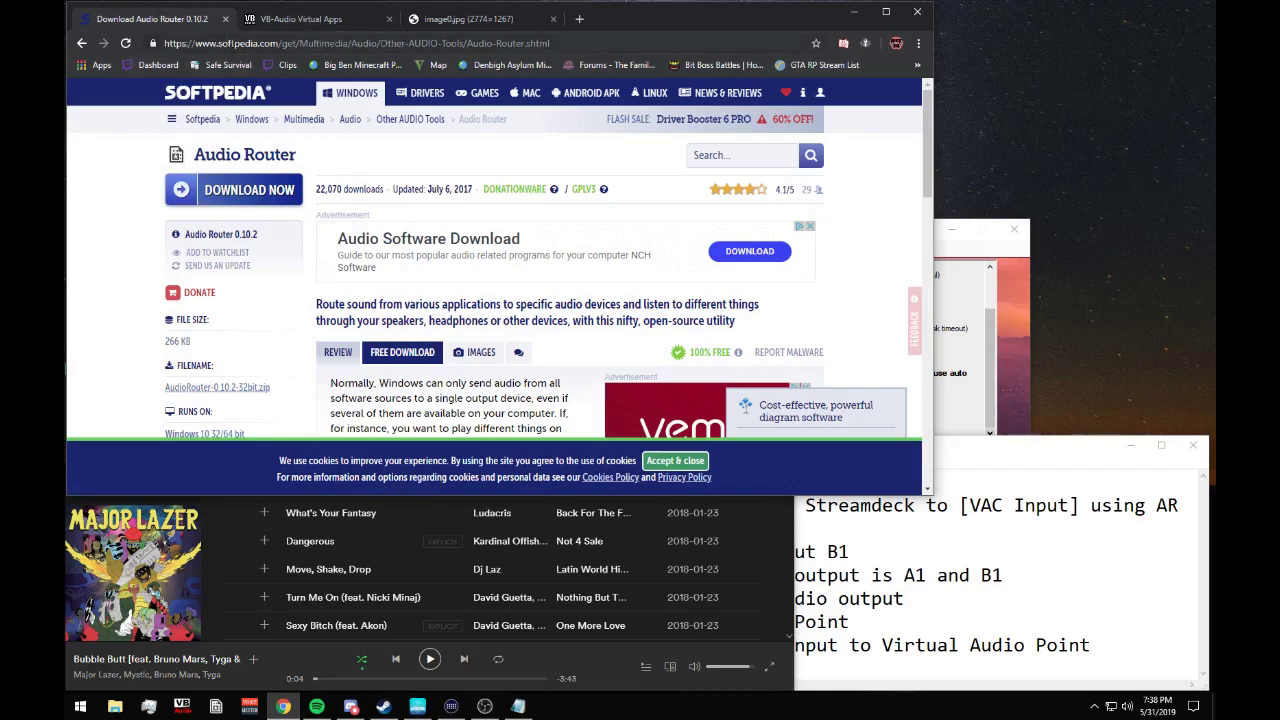
{"action": "left_click", "coordinate": [310, 22]}
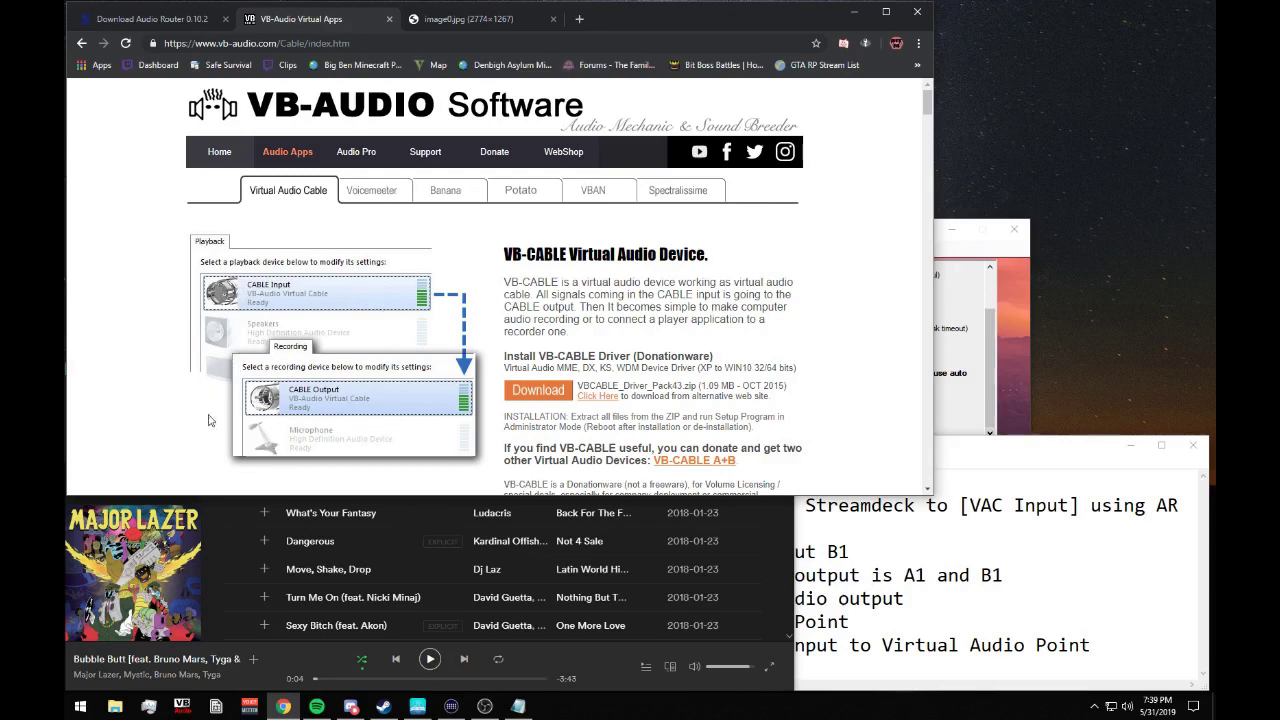
{"action": "left_click", "coordinate": [447, 199]}
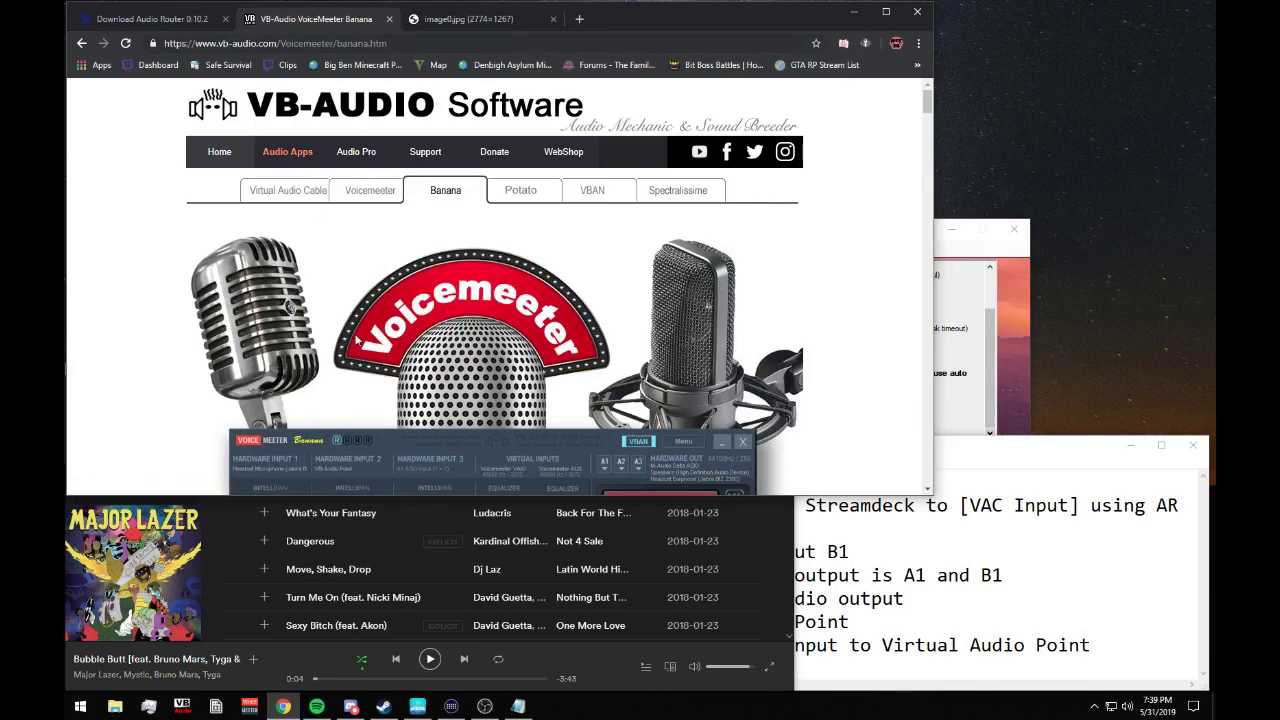
{"action": "scroll", "coordinate": [357, 340], "scroll_direction": "down", "scroll_amount": 2}
{"action": "scroll", "coordinate": [484, 248], "scroll_direction": "down", "scroll_amount": 5}
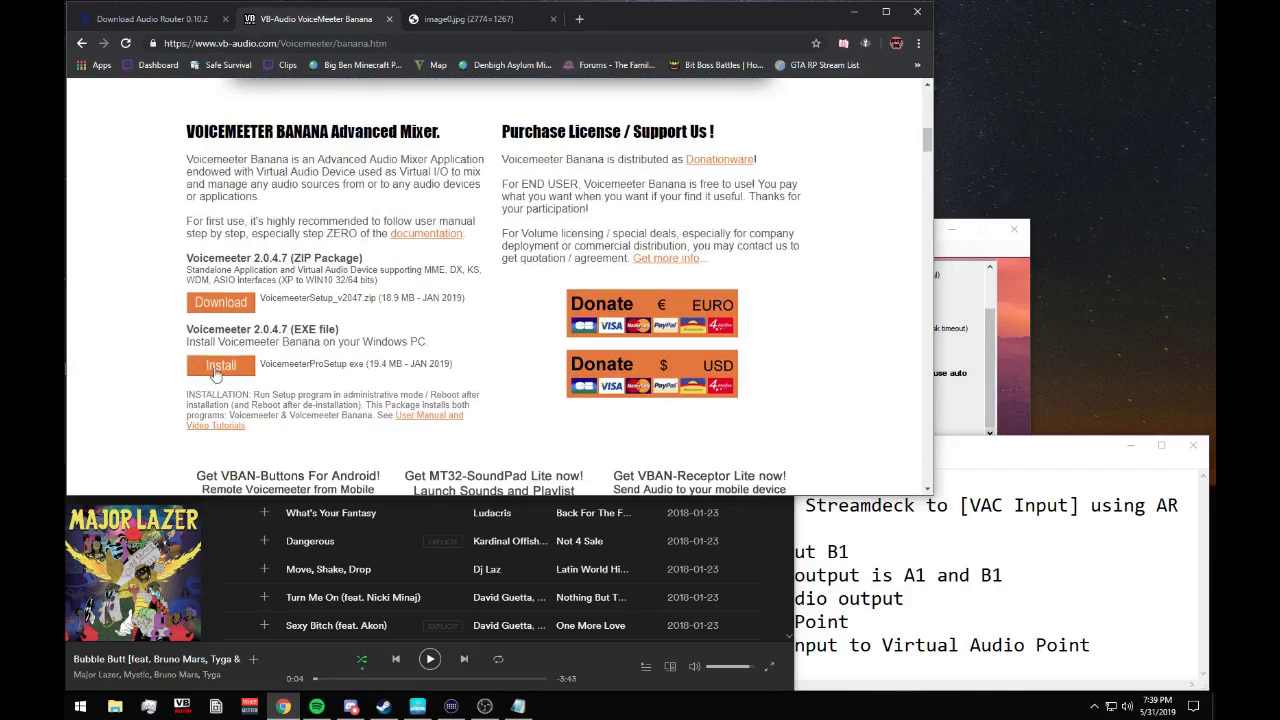
{"action": "scroll", "coordinate": [300, 392], "scroll_direction": "up", "scroll_amount": 3}
{"action": "scroll", "coordinate": [300, 390], "scroll_direction": "up", "scroll_amount": 3}
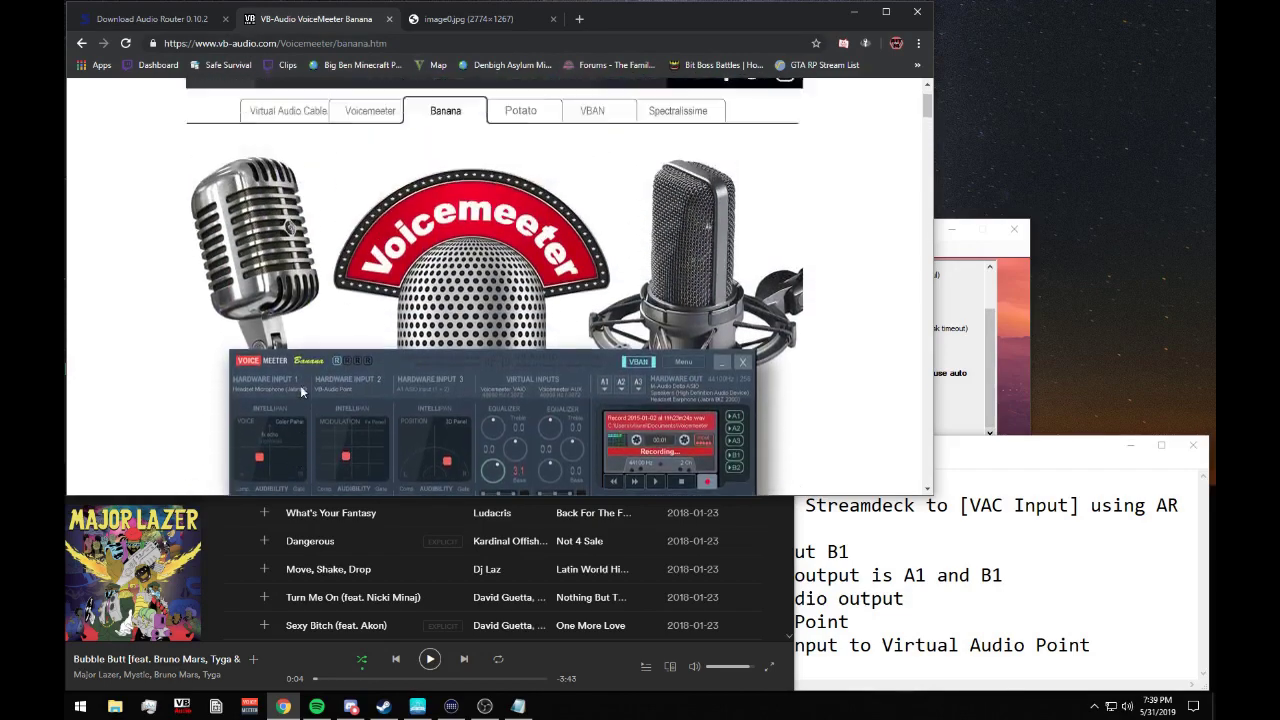
{"action": "left_click", "coordinate": [158, 20]}
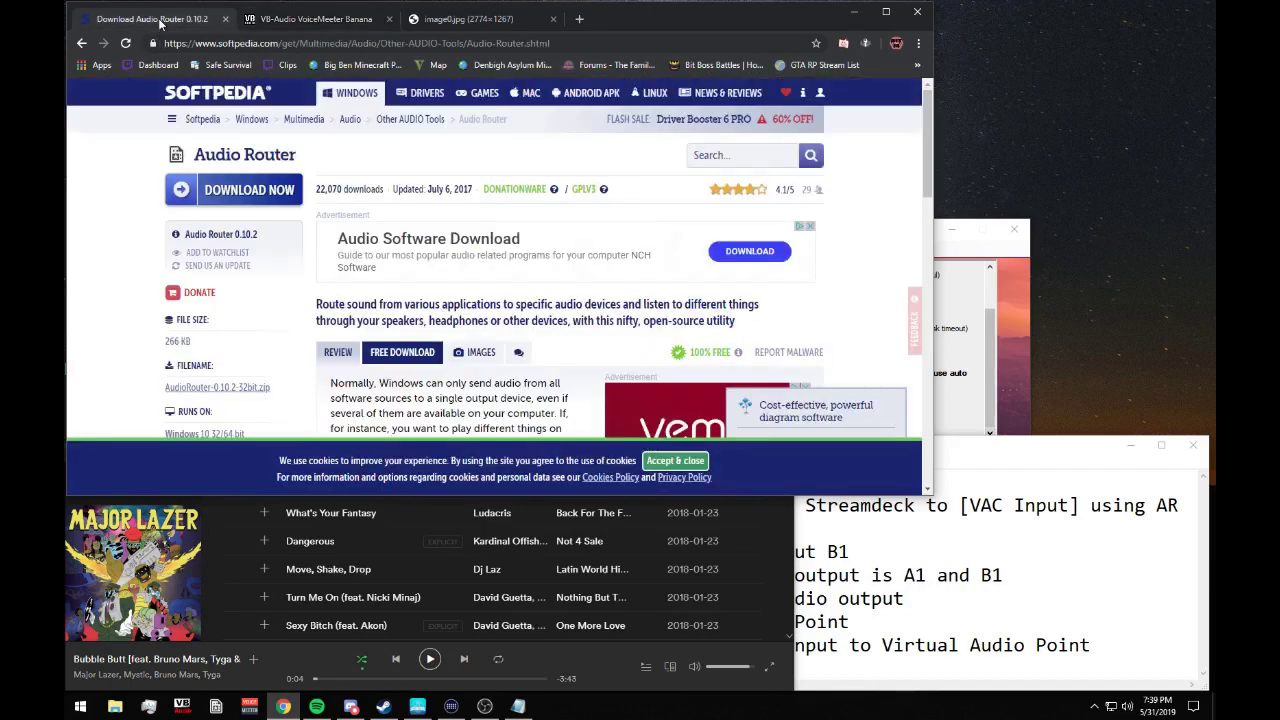
{"action": "left_click", "coordinate": [300, 20]}
{"action": "left_click", "coordinate": [303, 196]}
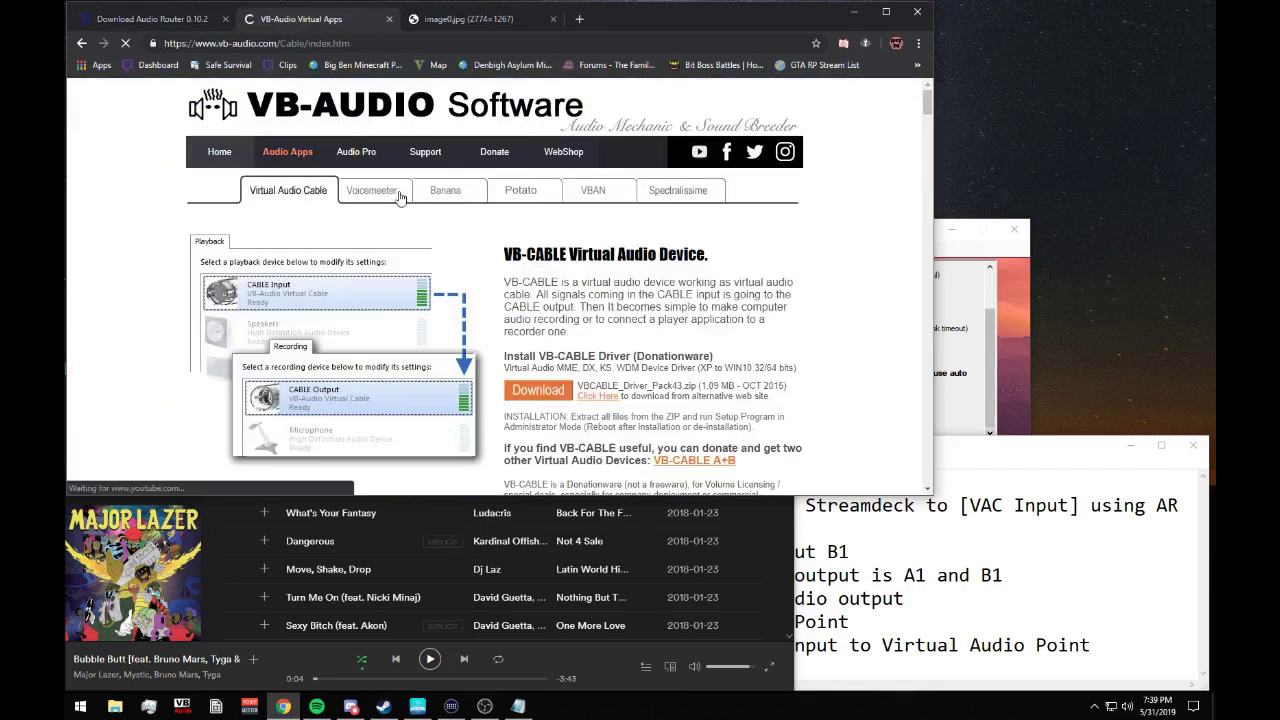
{"action": "left_click", "coordinate": [445, 192]}
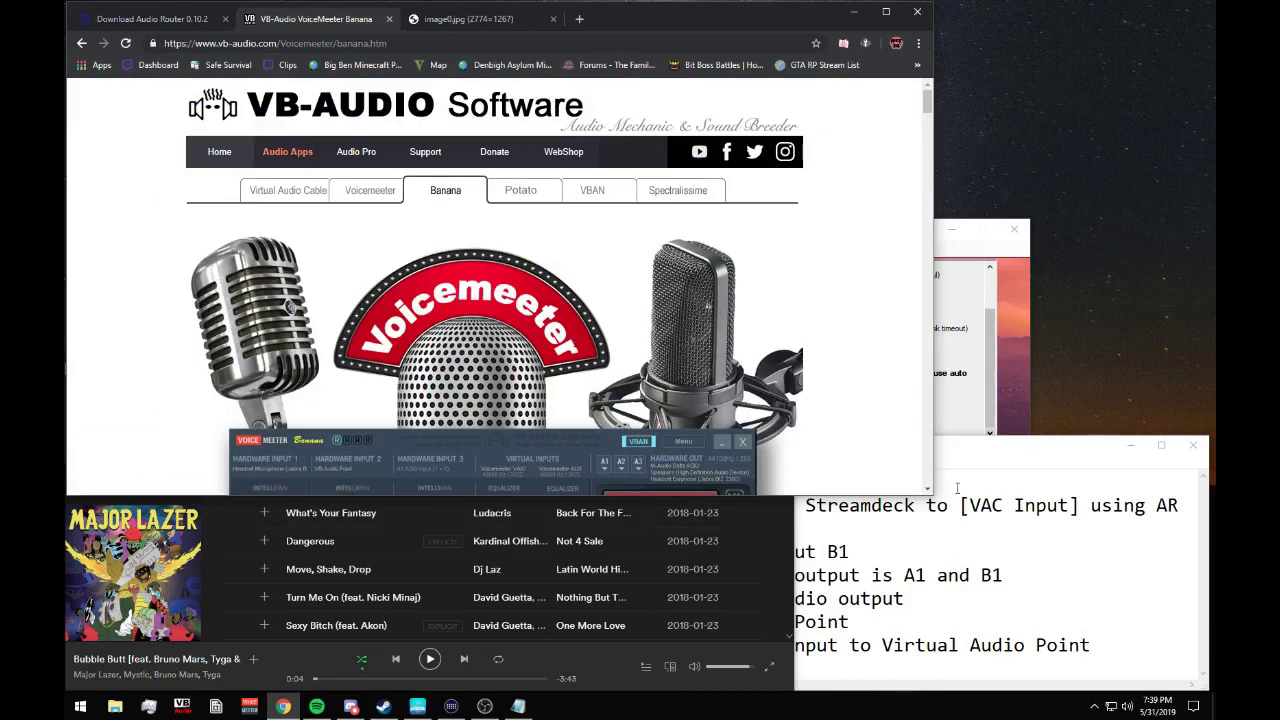
- Bring up the setup notes in Notepad and open the VB-Audio Virtual Cable Control Panel and Audio Router
{"action": "left_click", "coordinate": [997, 474]}
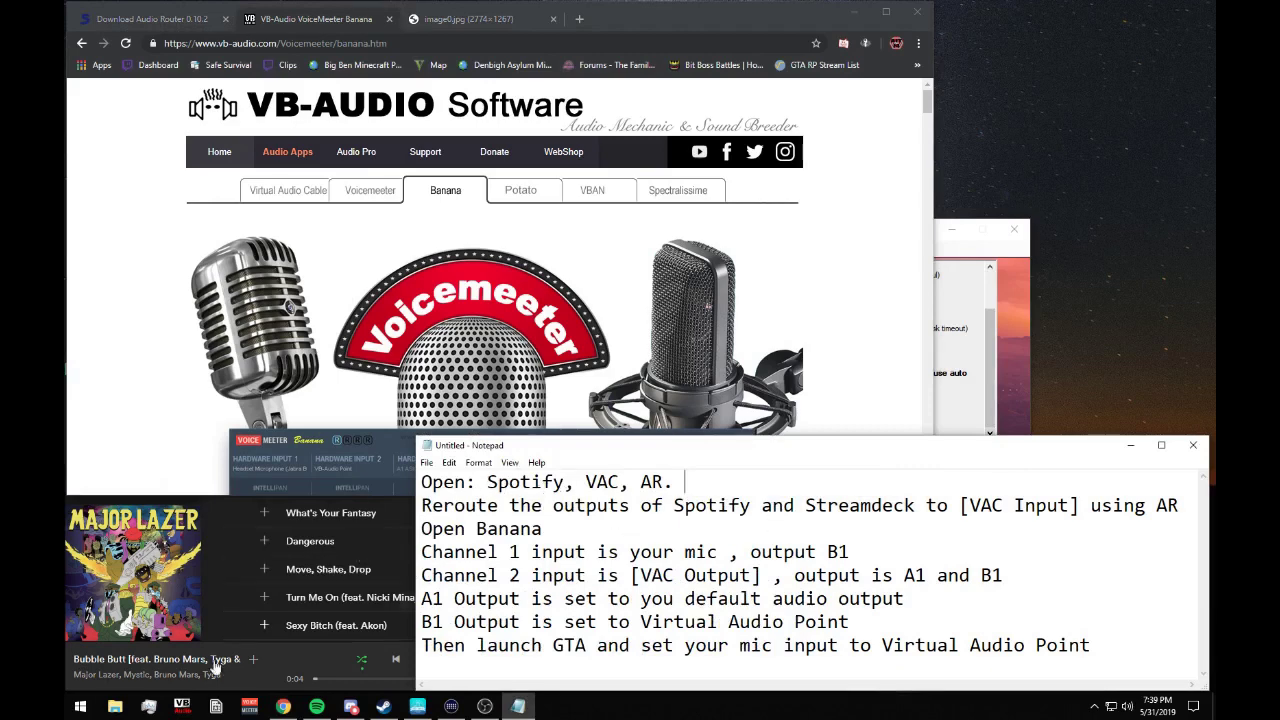
{"action": "left_click", "coordinate": [183, 707]}
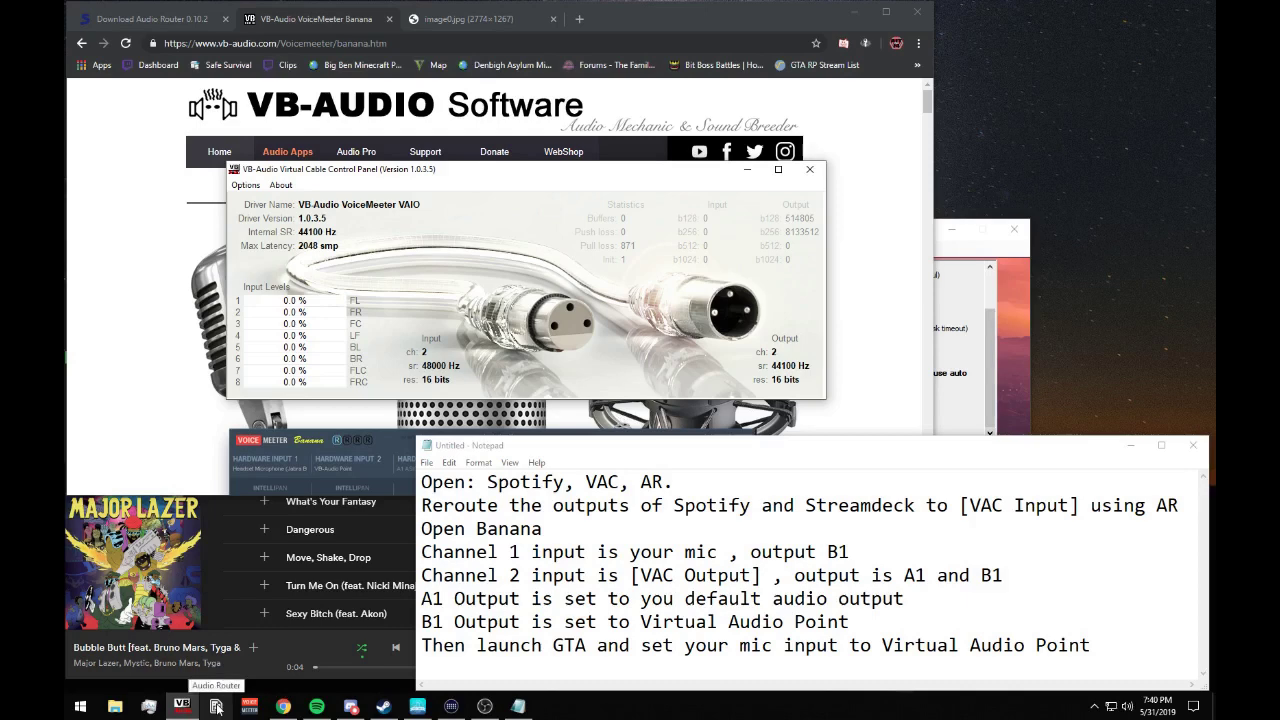
{"action": "left_click", "coordinate": [215, 706]}
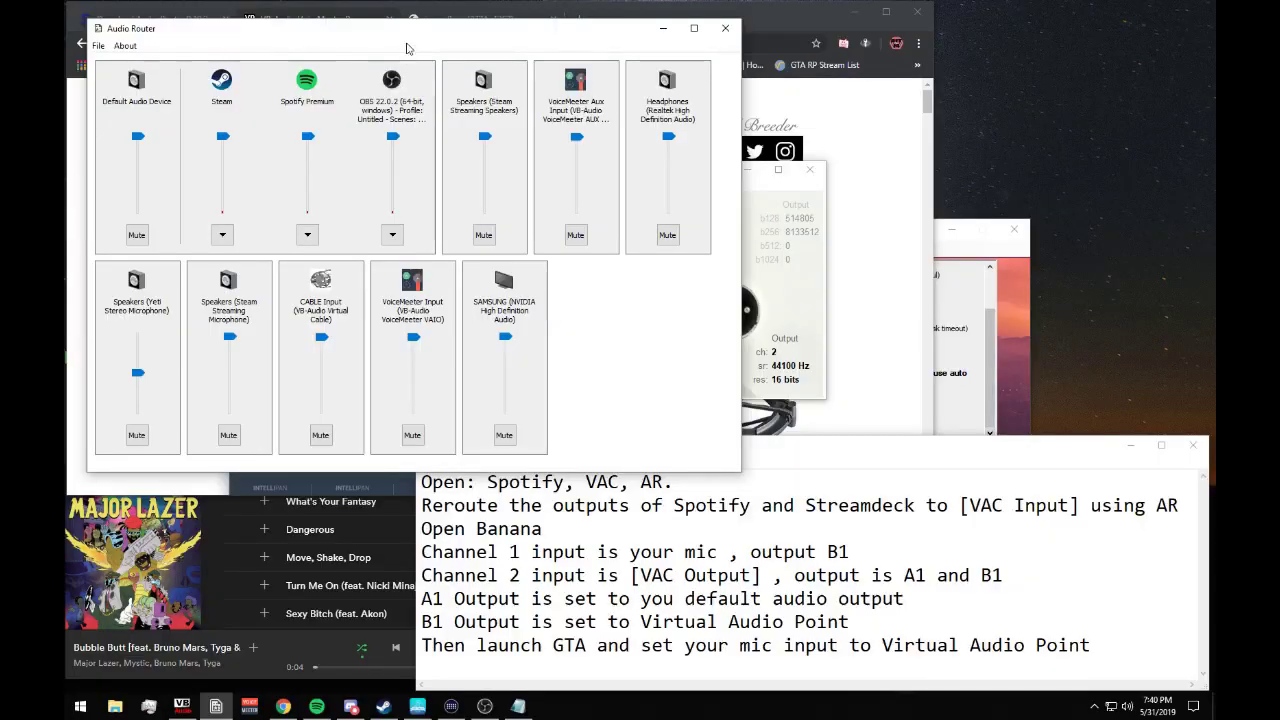
{"action": "left_click_drag", "start_coordinate": [393, 37], "coordinate": [534, 135]}
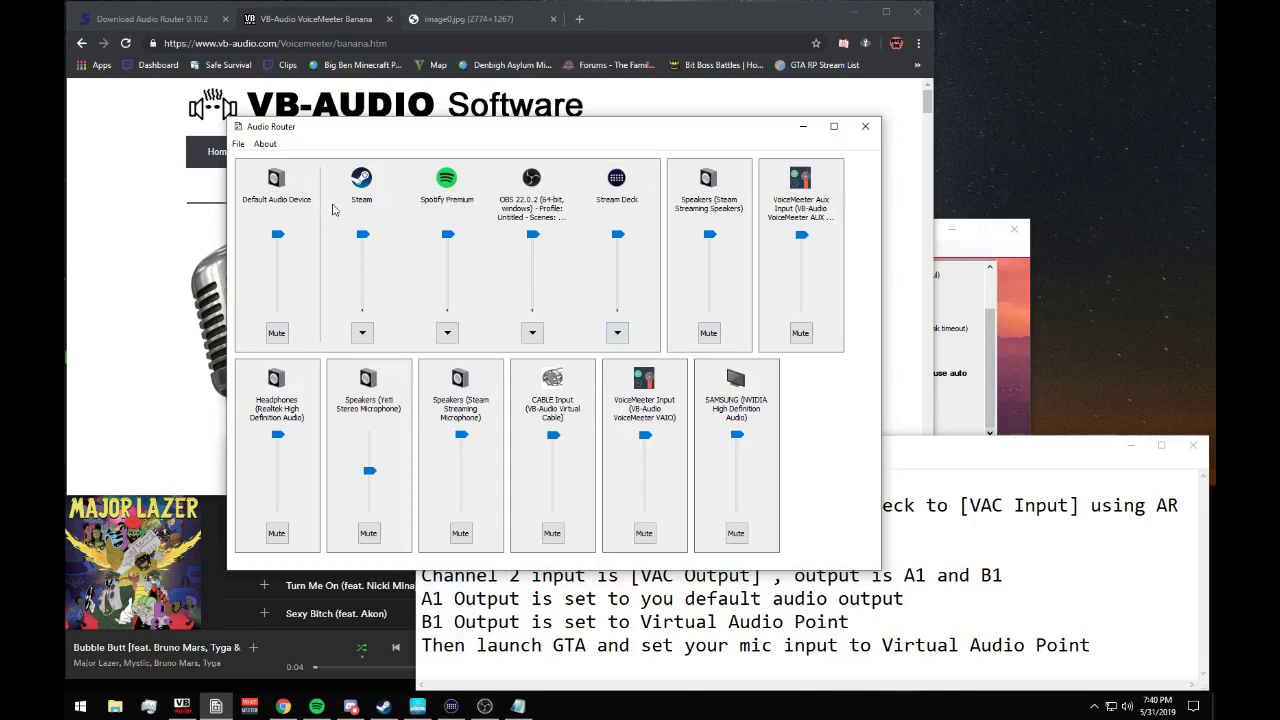
- Route Spotify Premium's audio to CABLE Input (VB-Audio Virtual Cable)
{"action": "left_click", "coordinate": [446, 336]}
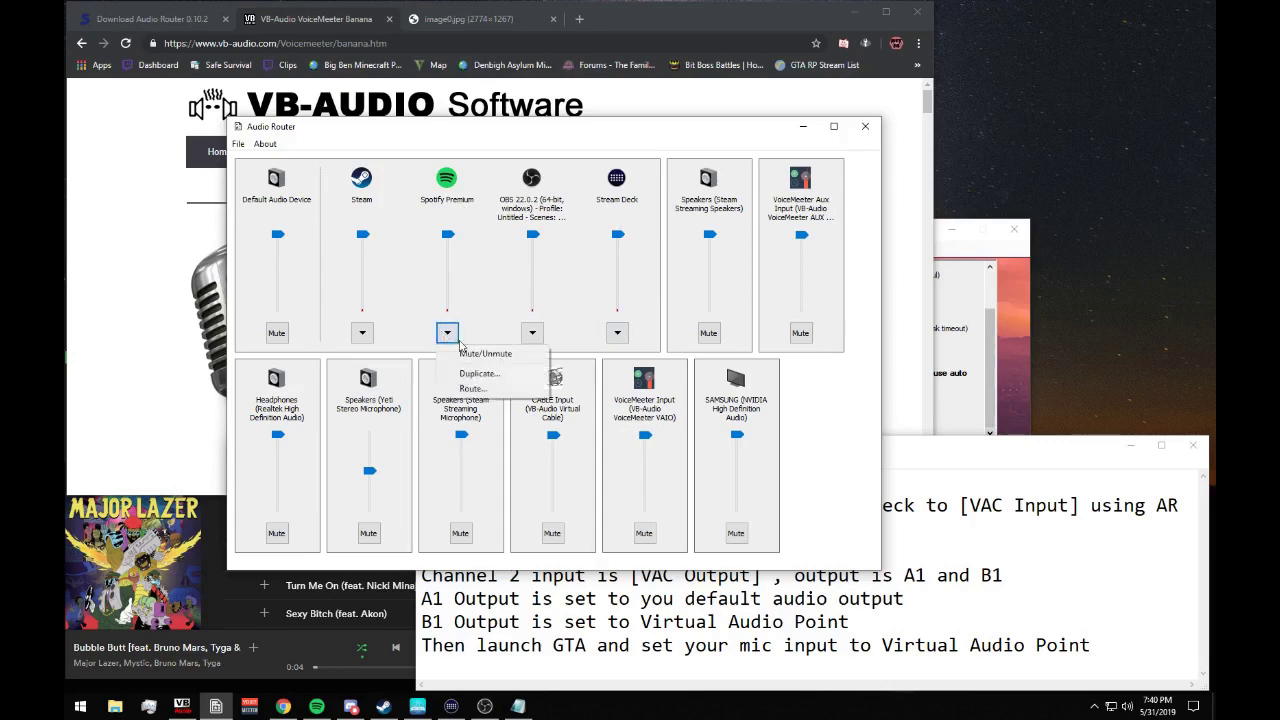
{"action": "left_click", "coordinate": [470, 381]}
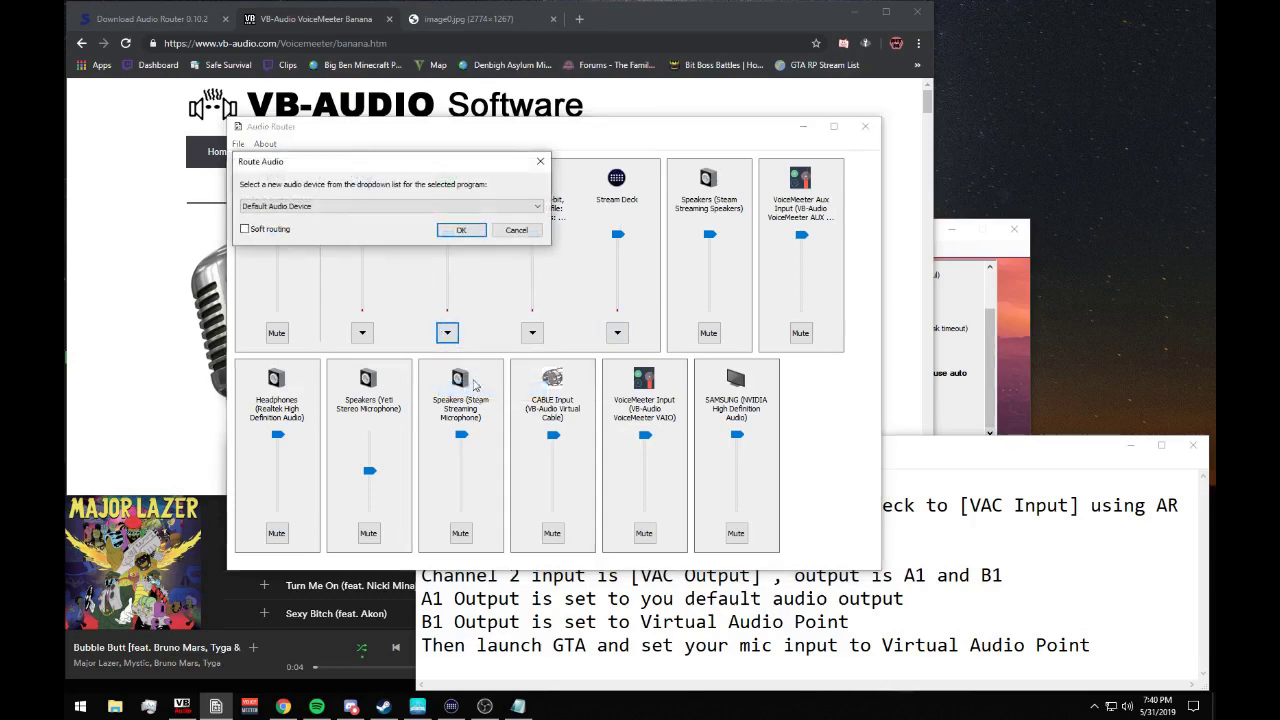
{"action": "left_click", "coordinate": [338, 207]}
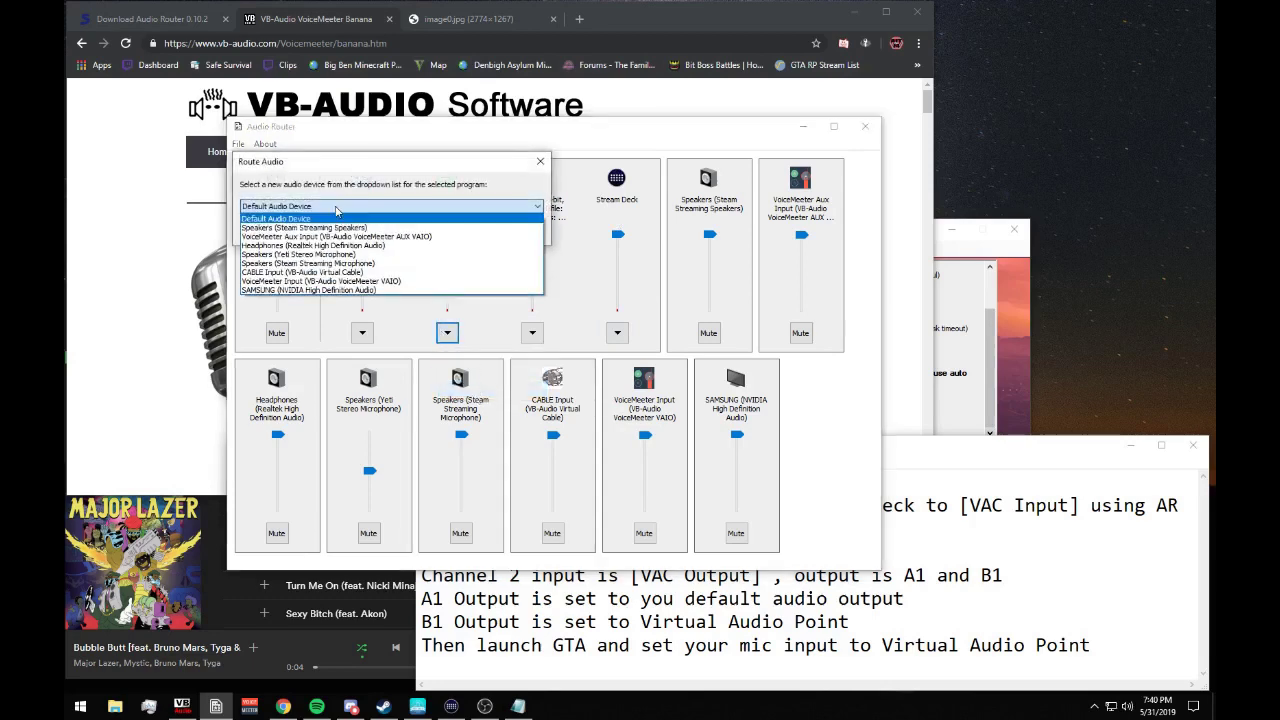
{"action": "left_click", "coordinate": [280, 273]}
{"action": "left_click", "coordinate": [460, 233]}
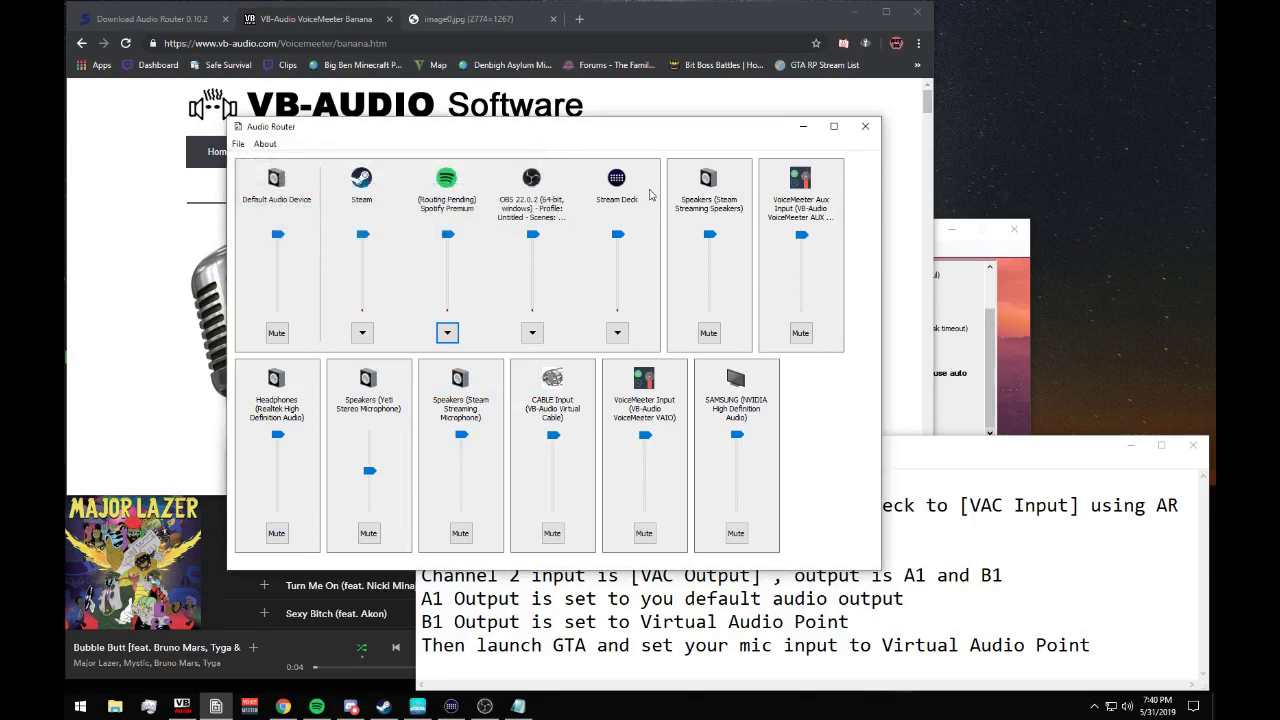
- Route the Stream Deck's audio to CABLE Input (VB-Audio Virtual Cable)
{"action": "left_click", "coordinate": [617, 332]}
{"action": "left_click", "coordinate": [643, 389]}
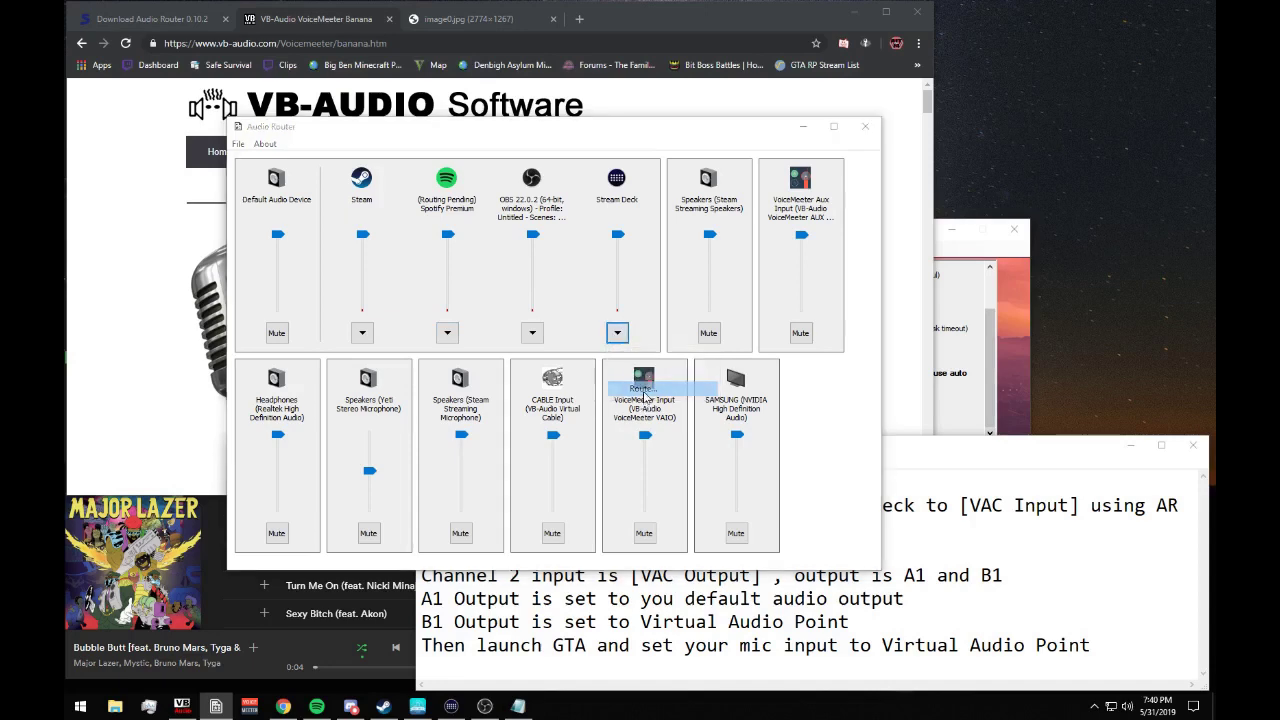
{"action": "left_click", "coordinate": [441, 208]}
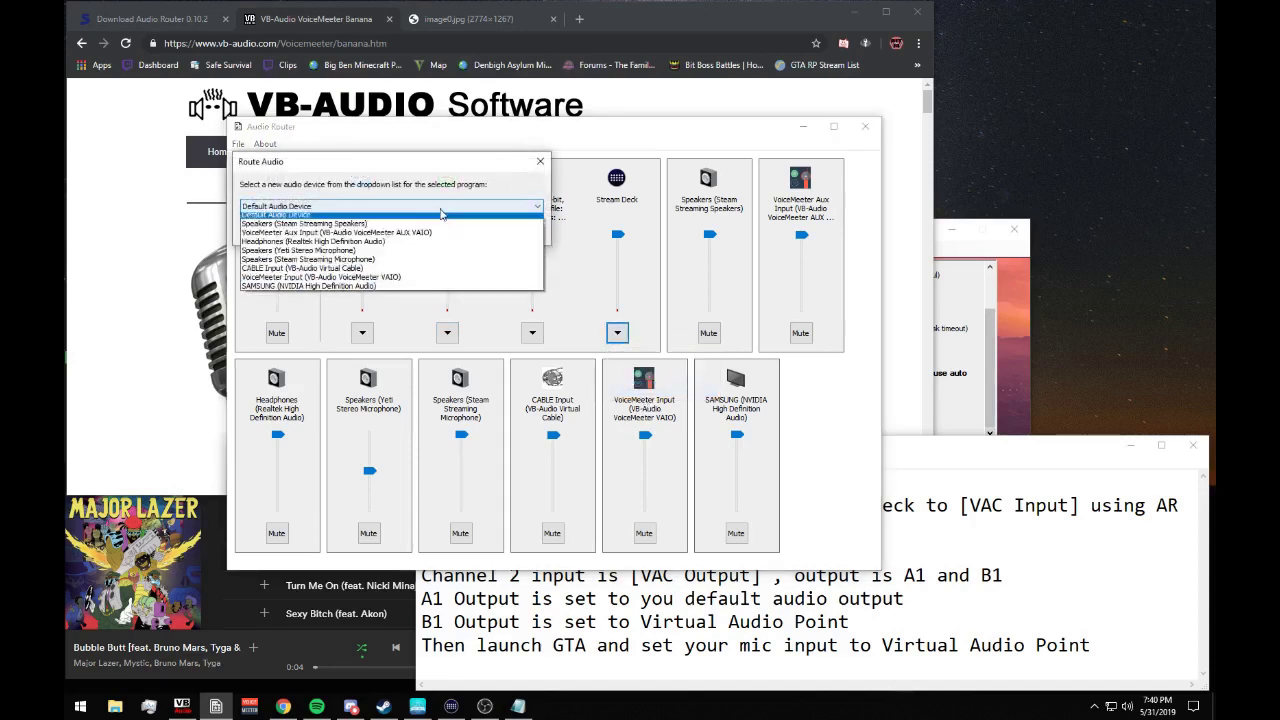
{"action": "left_click", "coordinate": [441, 208]}
{"action": "left_click", "coordinate": [441, 208]}
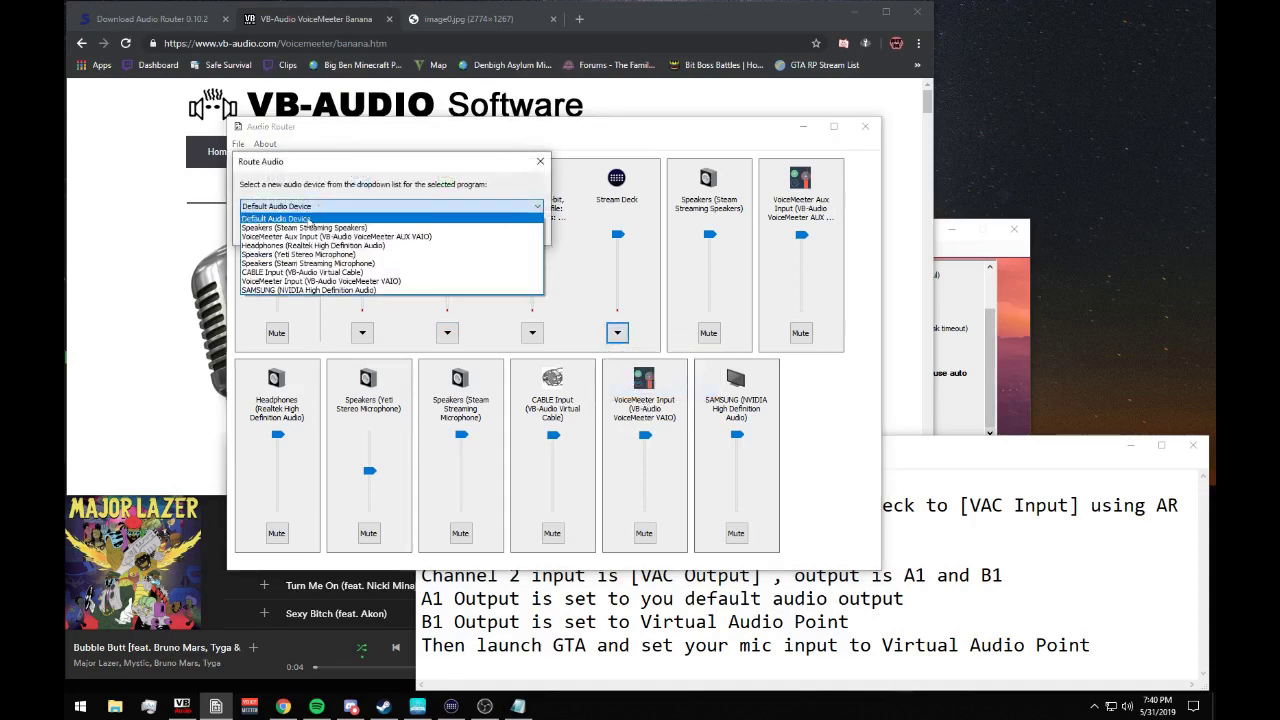
{"action": "left_click", "coordinate": [276, 273]}
{"action": "left_click", "coordinate": [463, 235]}
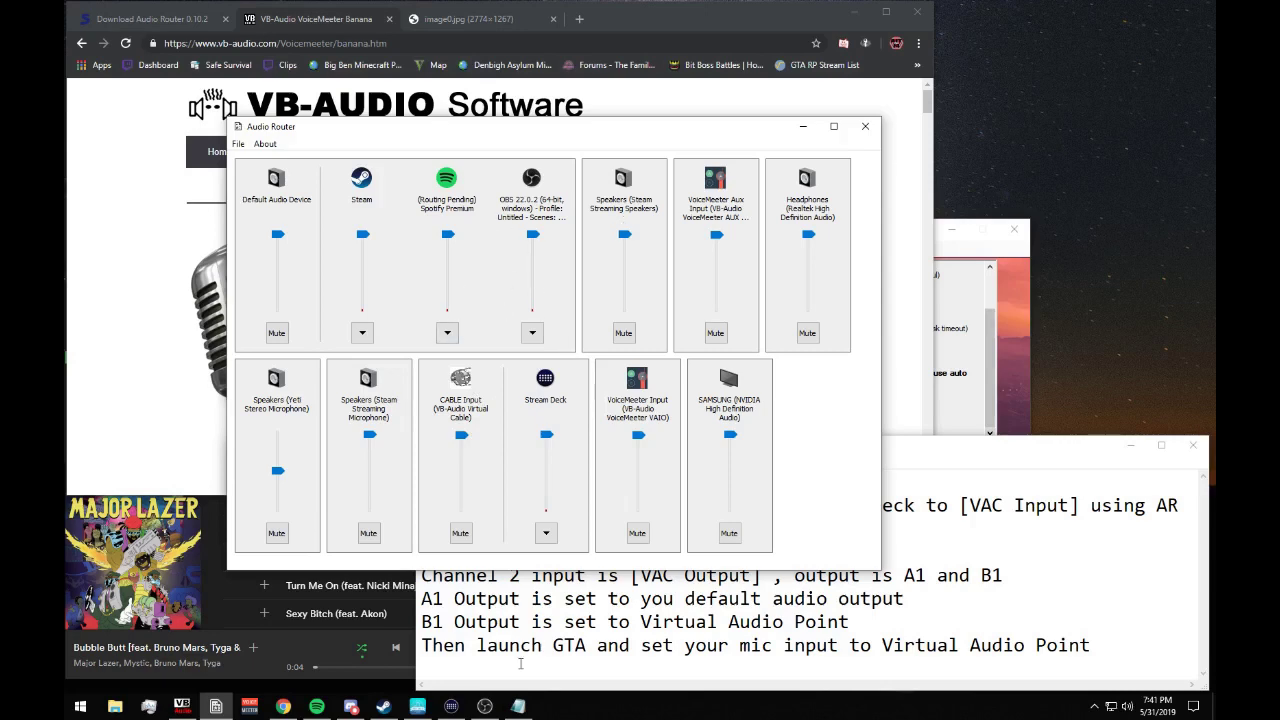
- Switch to Spotify, play the current song briefly to apply its pending routing, pause it and return to Audio Router
{"action": "left_click", "coordinate": [316, 706]}
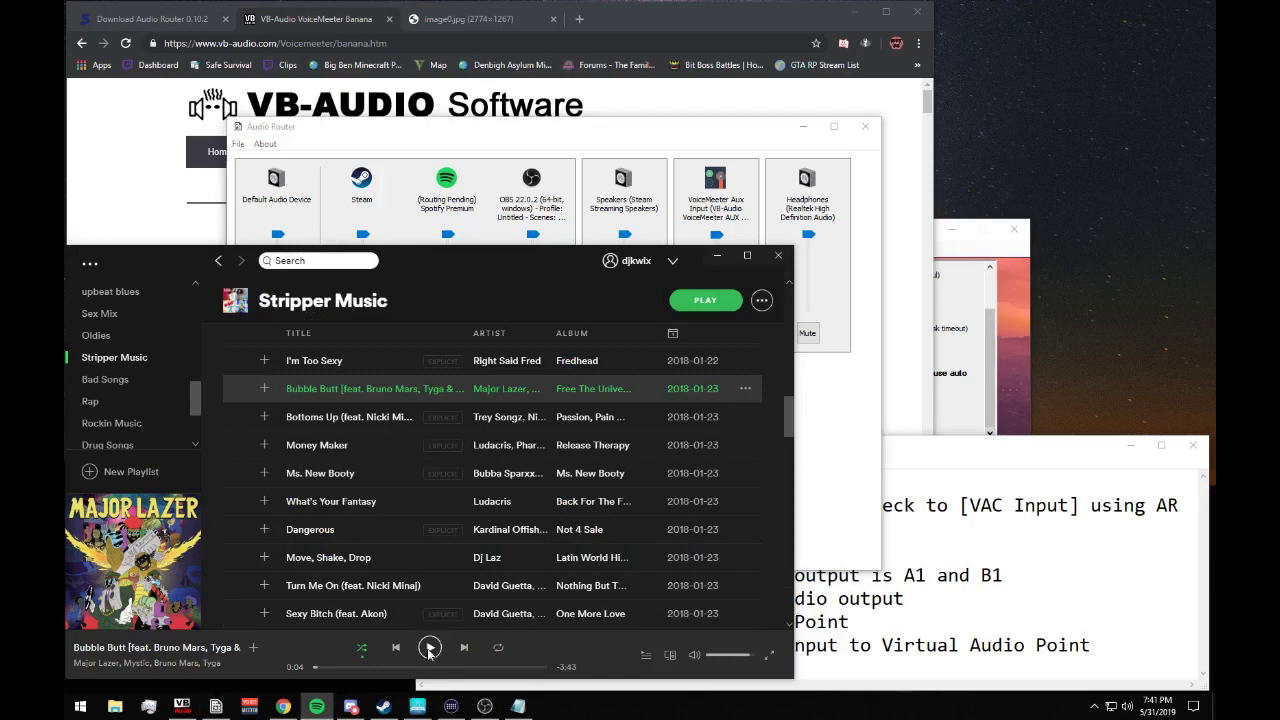
{"action": "left_click", "coordinate": [430, 648]}
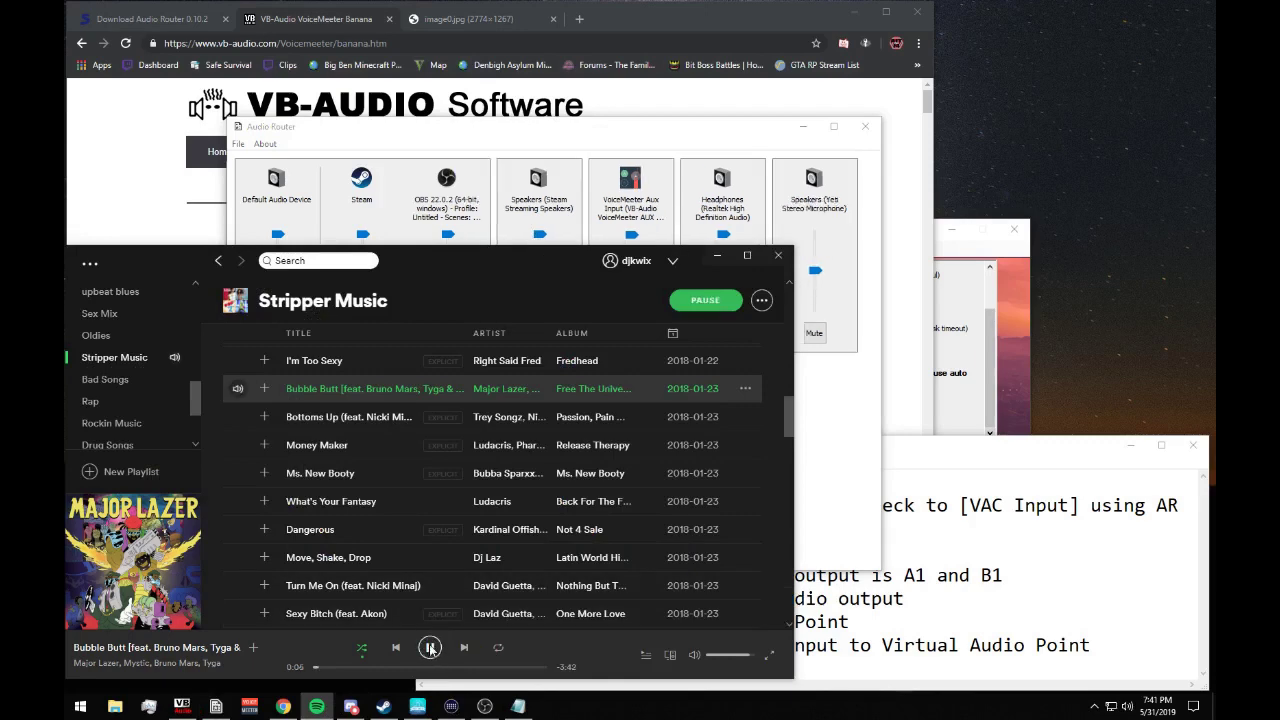
{"action": "left_click", "coordinate": [430, 648]}
{"action": "left_click", "coordinate": [629, 143]}
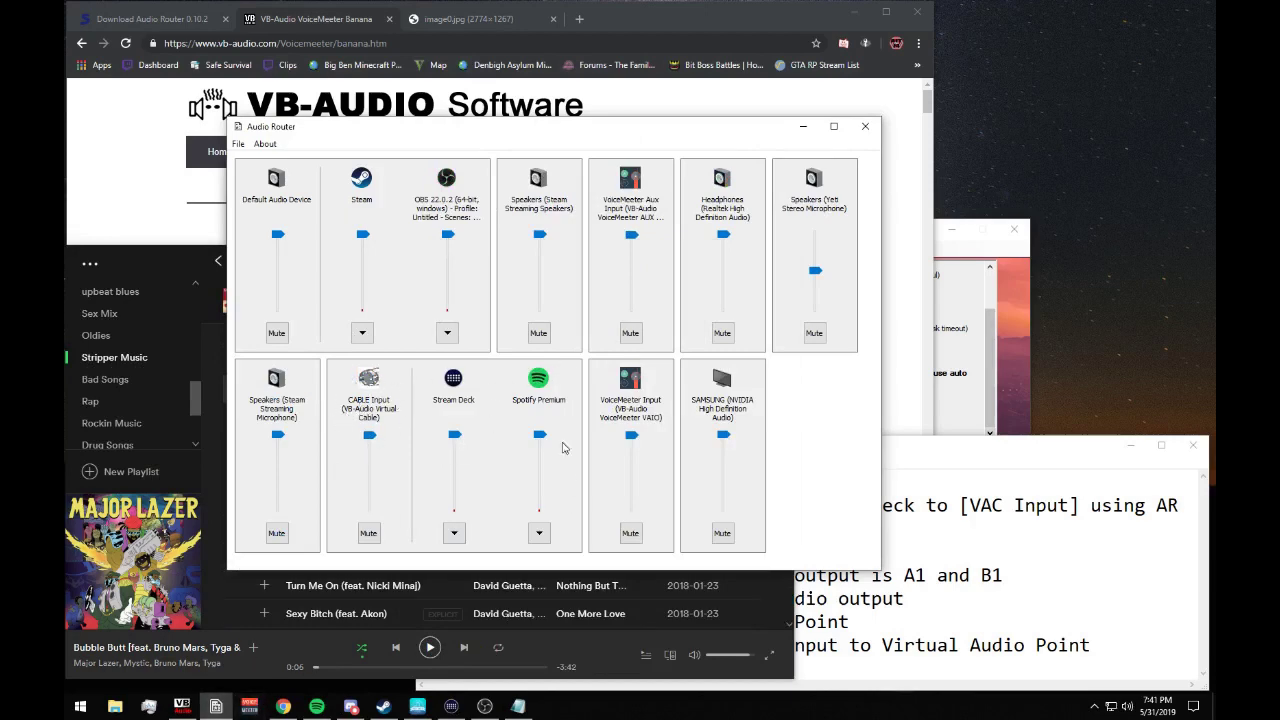
- Open Voicemeeter Banana and set hardware output A1 to the MME Realtek headphones and A2 to KS: VB-Audio Point
{"action": "left_click", "coordinate": [250, 707]}
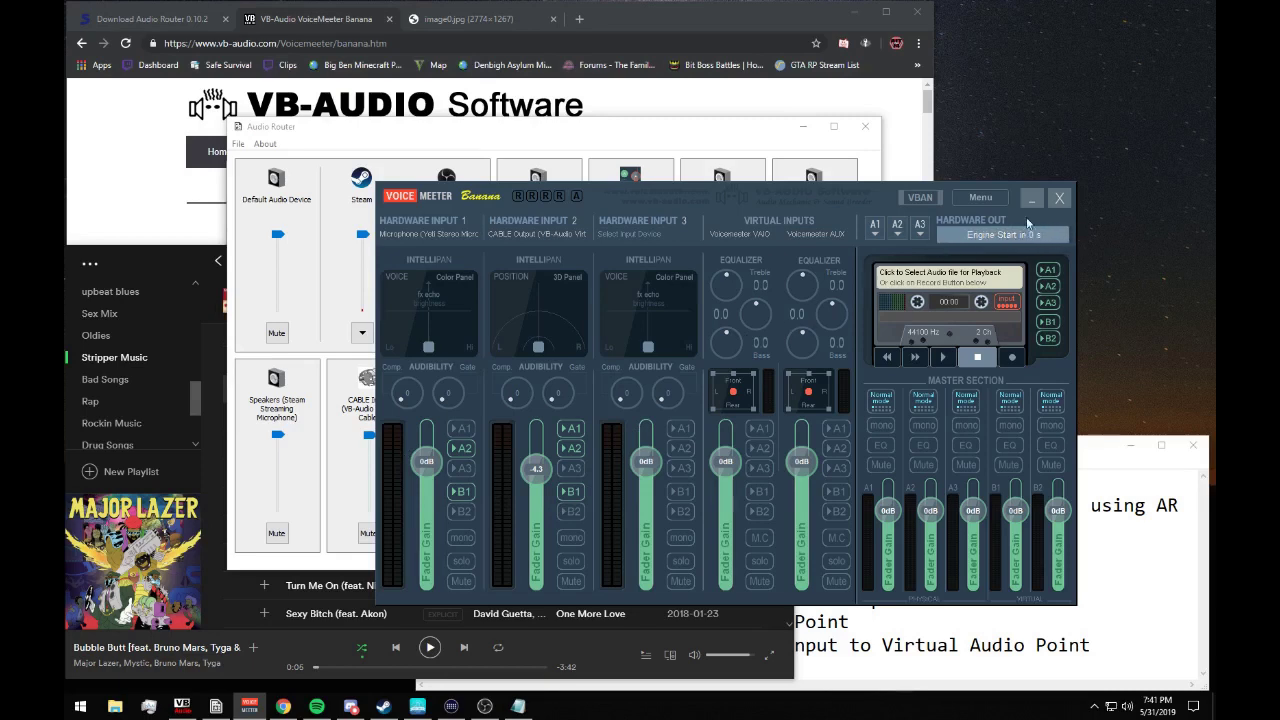
{"action": "left_click", "coordinate": [877, 234]}
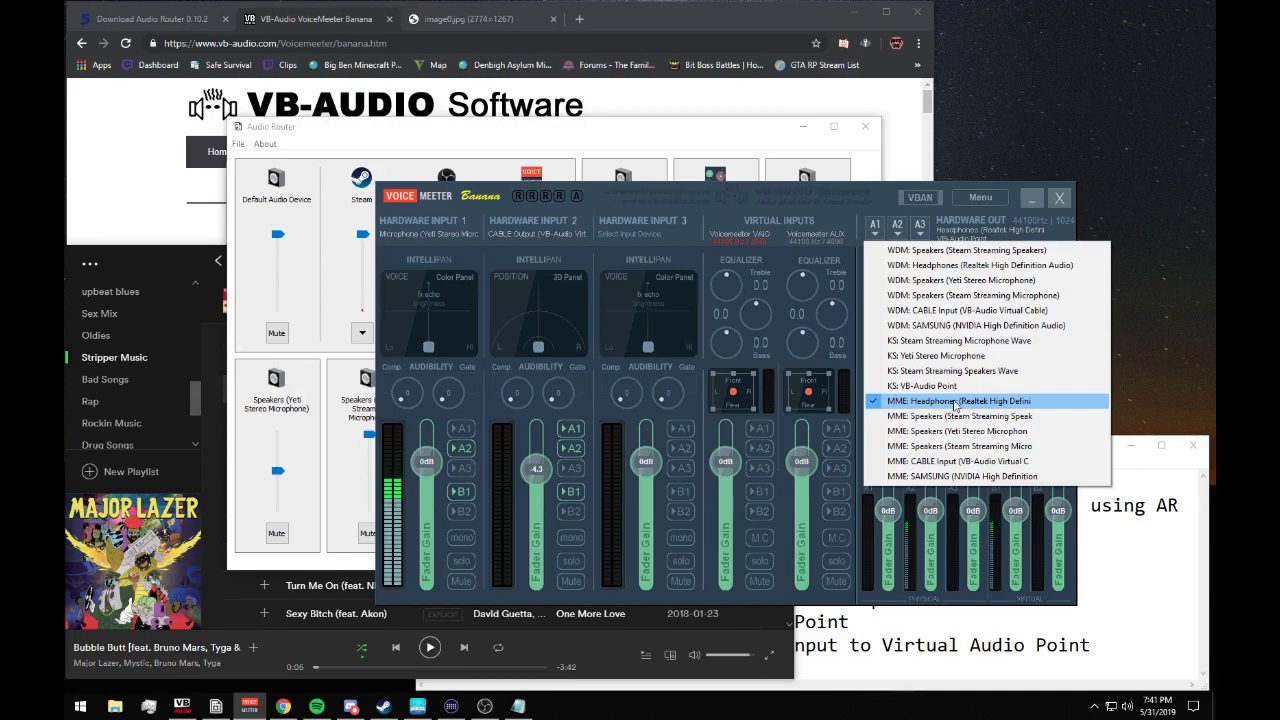
{"action": "left_click", "coordinate": [954, 401]}
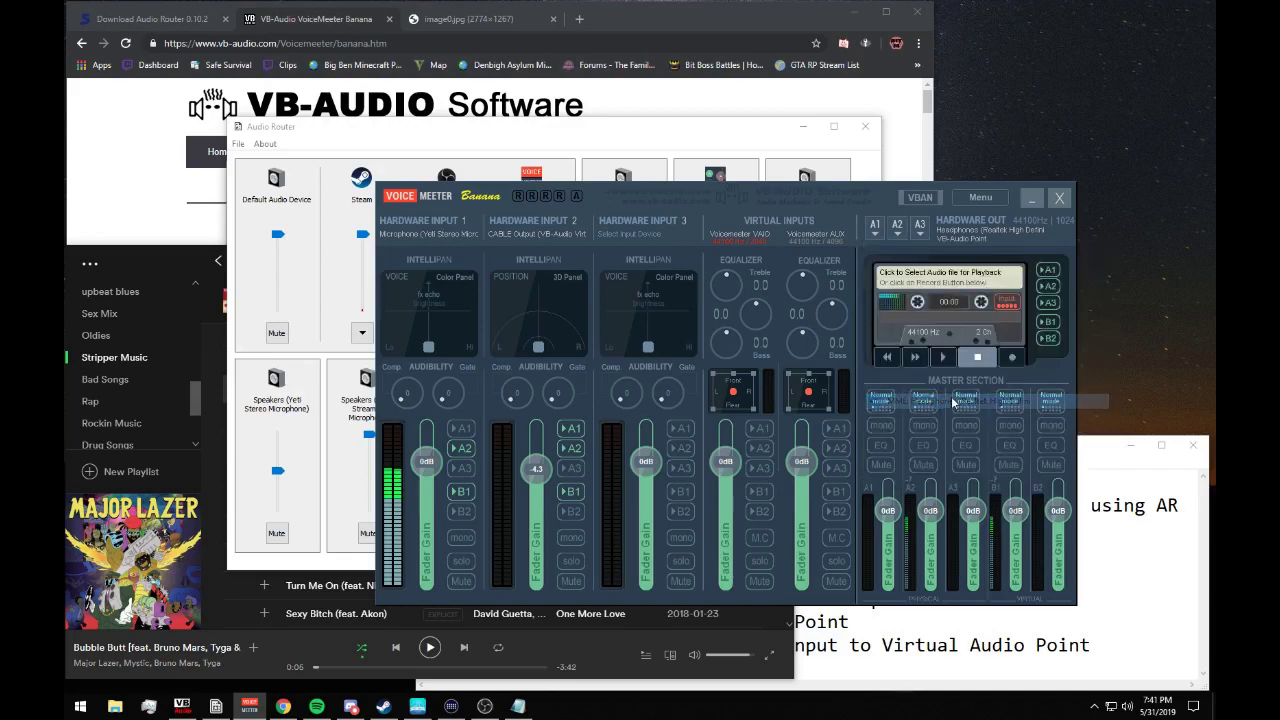
{"action": "left_click", "coordinate": [897, 235]}
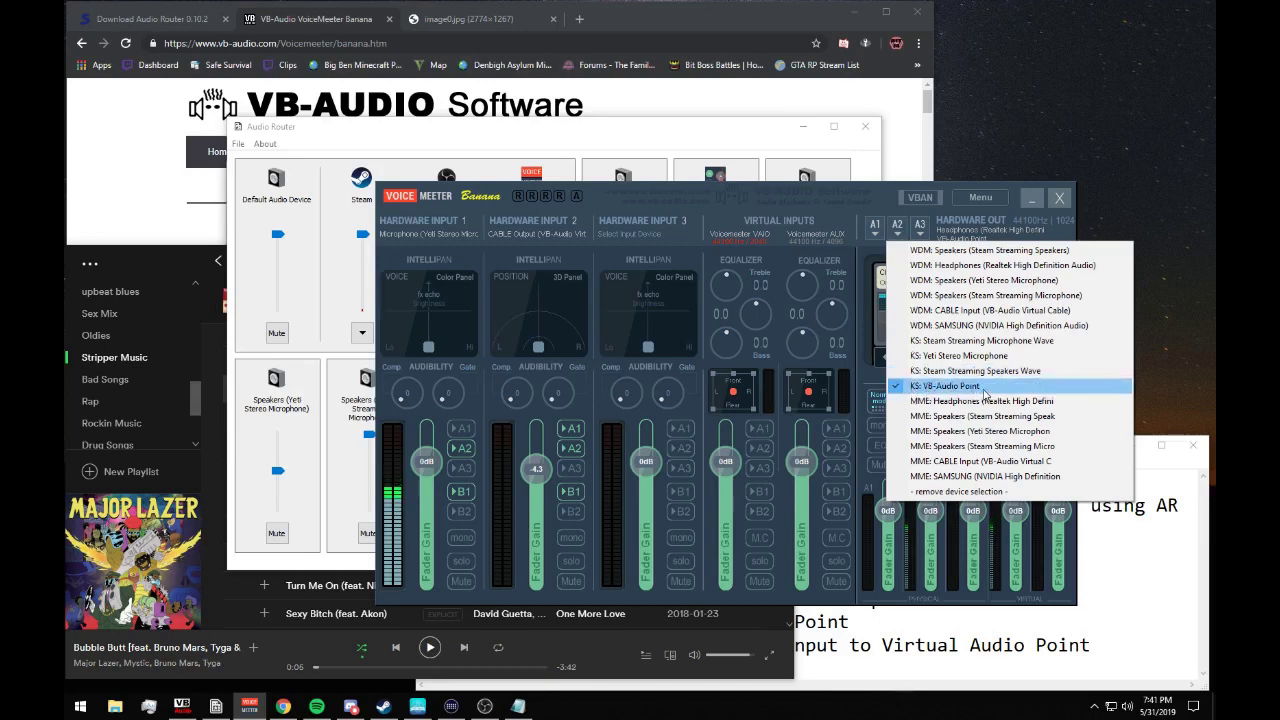
{"action": "left_click", "coordinate": [985, 389]}
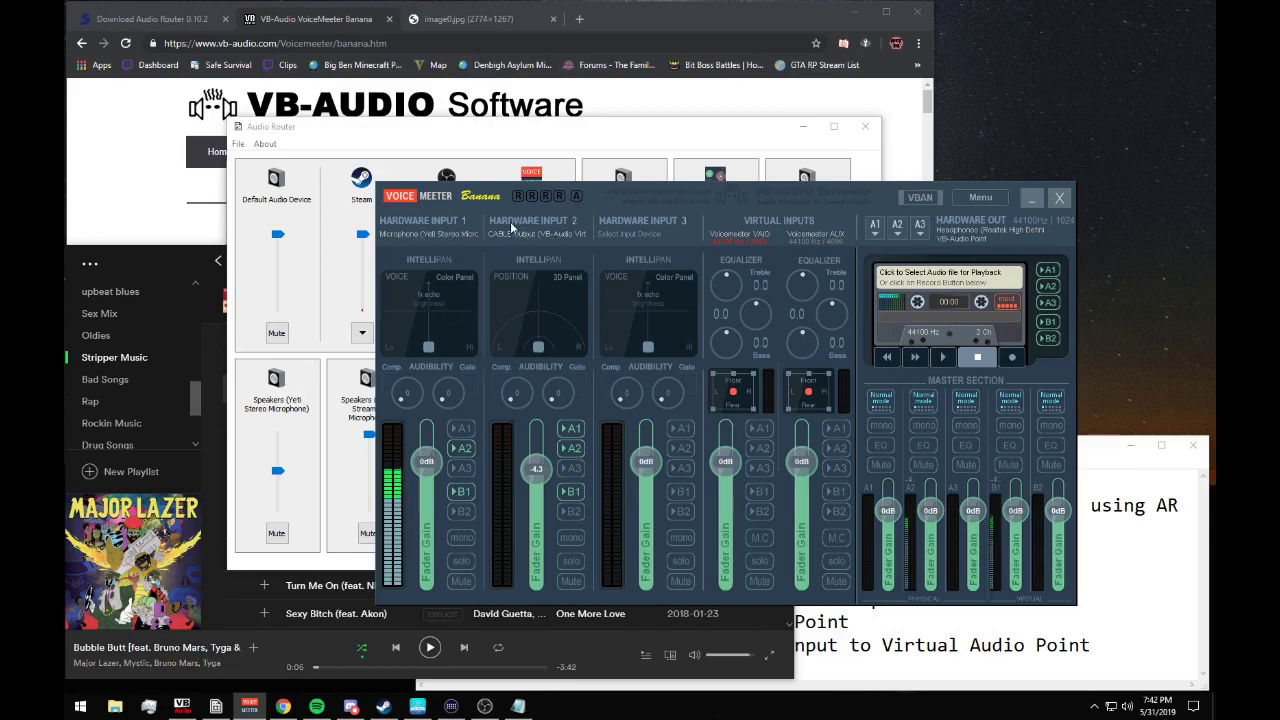
- Review the Spotify and Stream Deck routing in Audio Router and return to Voicemeeter Banana's input channels
{"action": "left_click", "coordinate": [919, 268]}
{"action": "key", "text": "alt+Tab"}
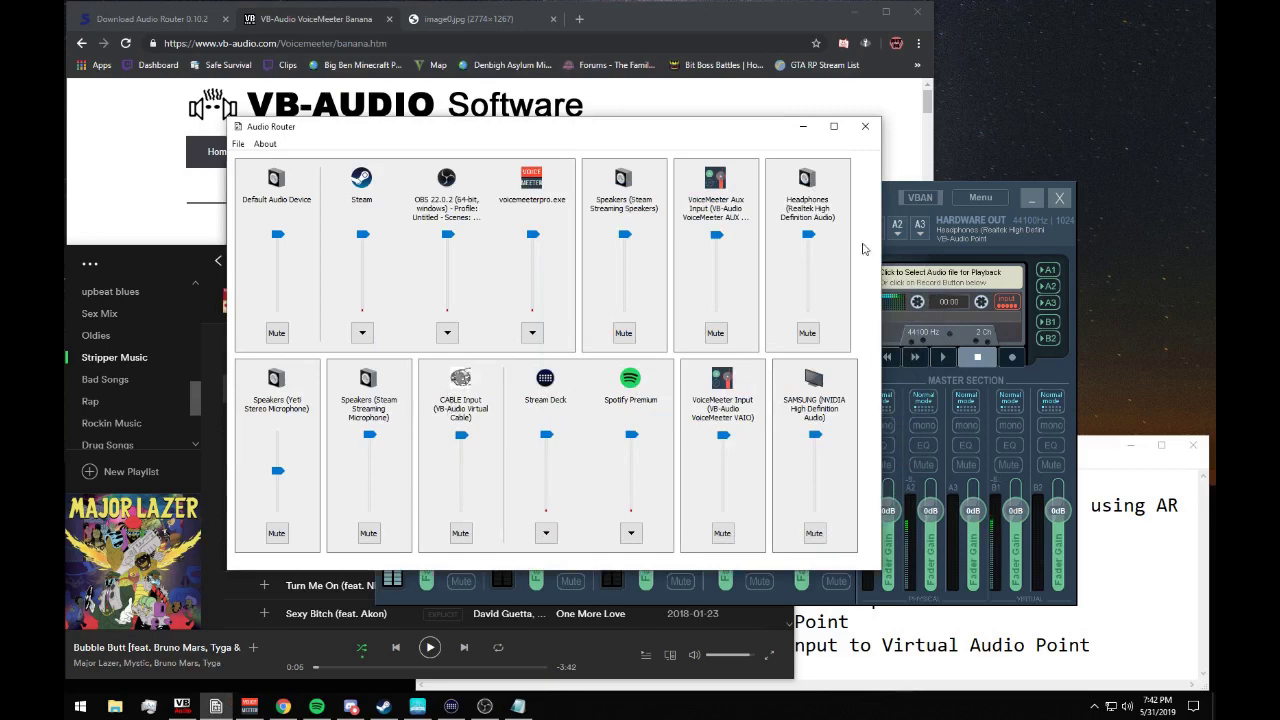
{"action": "left_click", "coordinate": [882, 200]}
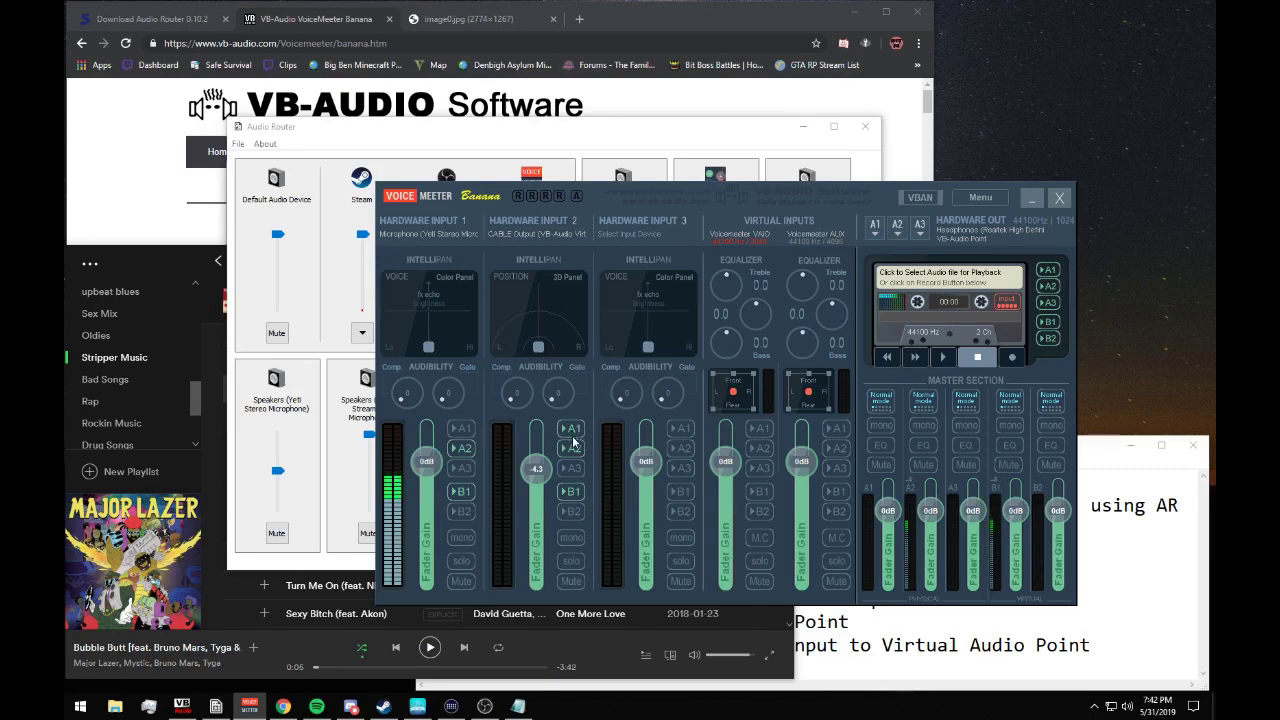
{"action": "left_click", "coordinate": [463, 430]}
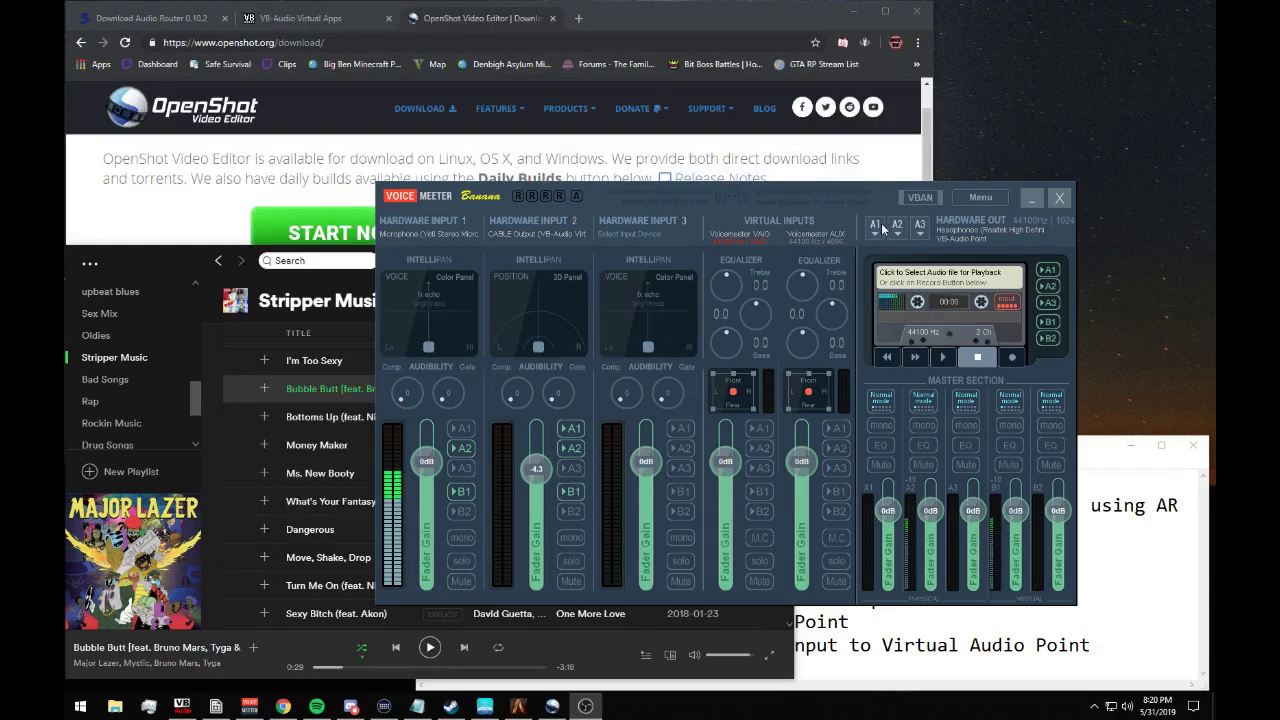
- Remove the device selection from hardware output A3 in Voicemeeter Banana
{"action": "left_click", "coordinate": [920, 228]}
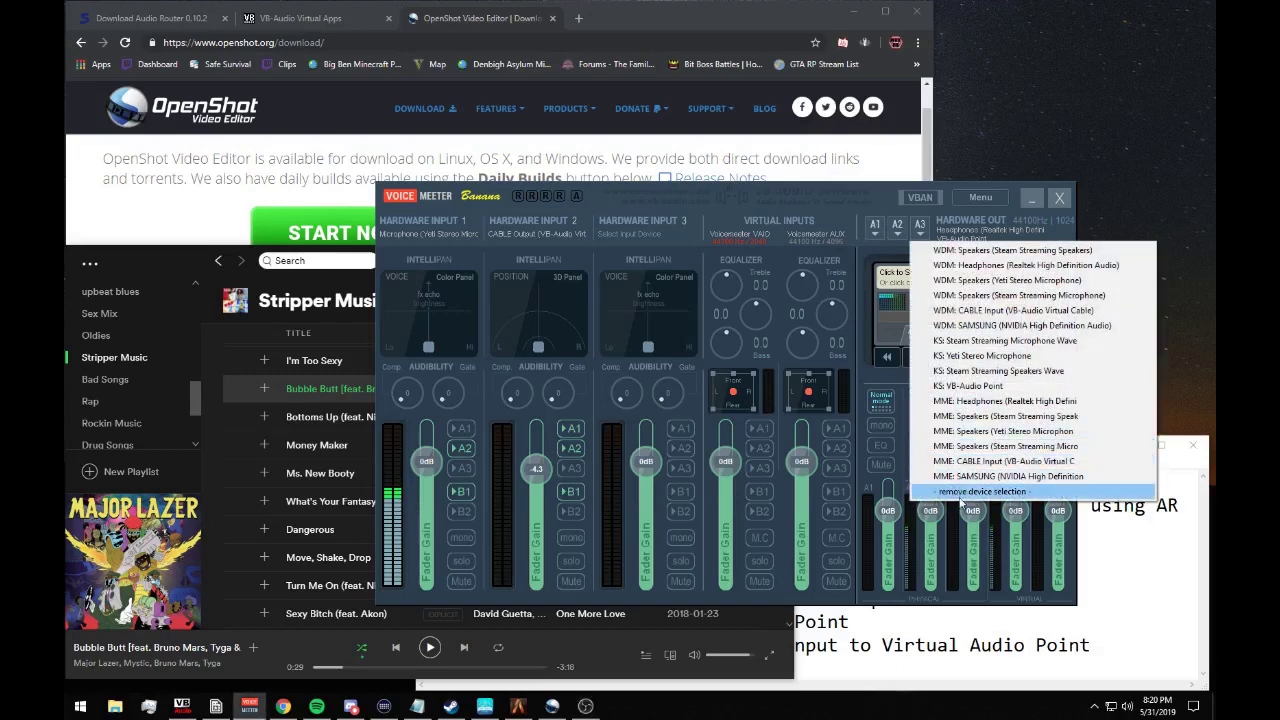
{"action": "left_click", "coordinate": [998, 492]}
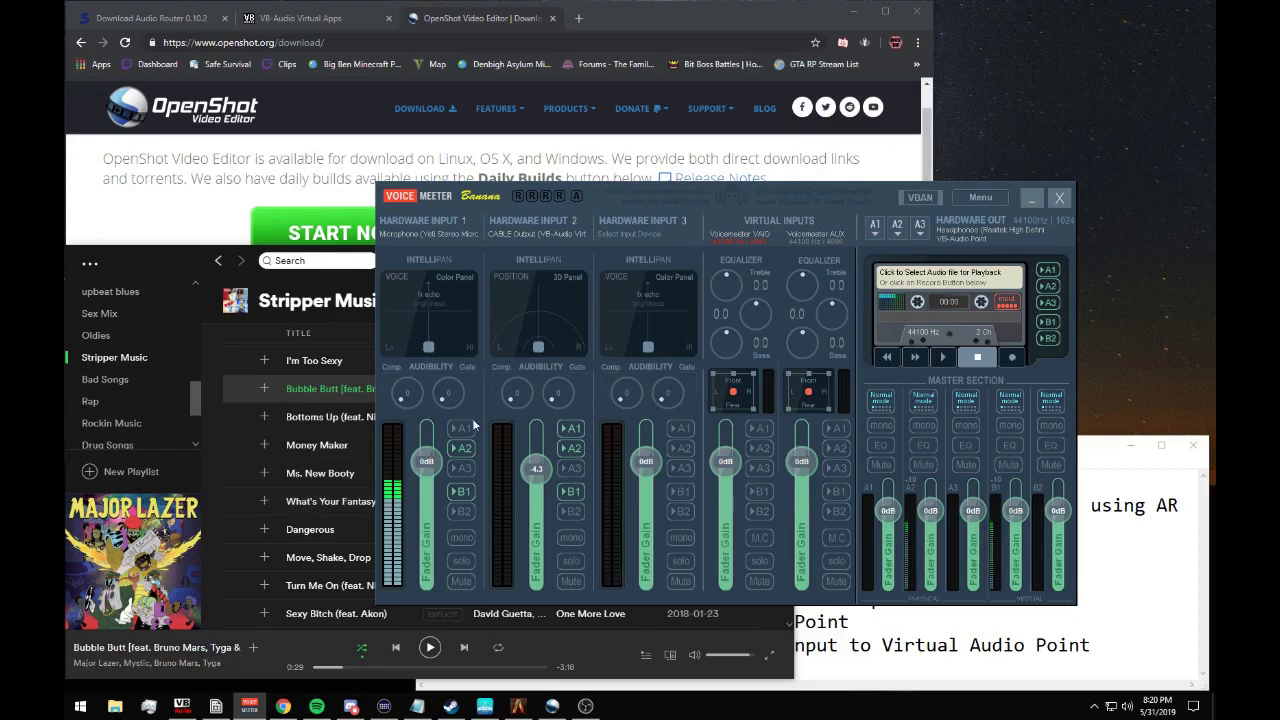
{"action": "left_click", "coordinate": [927, 223]}
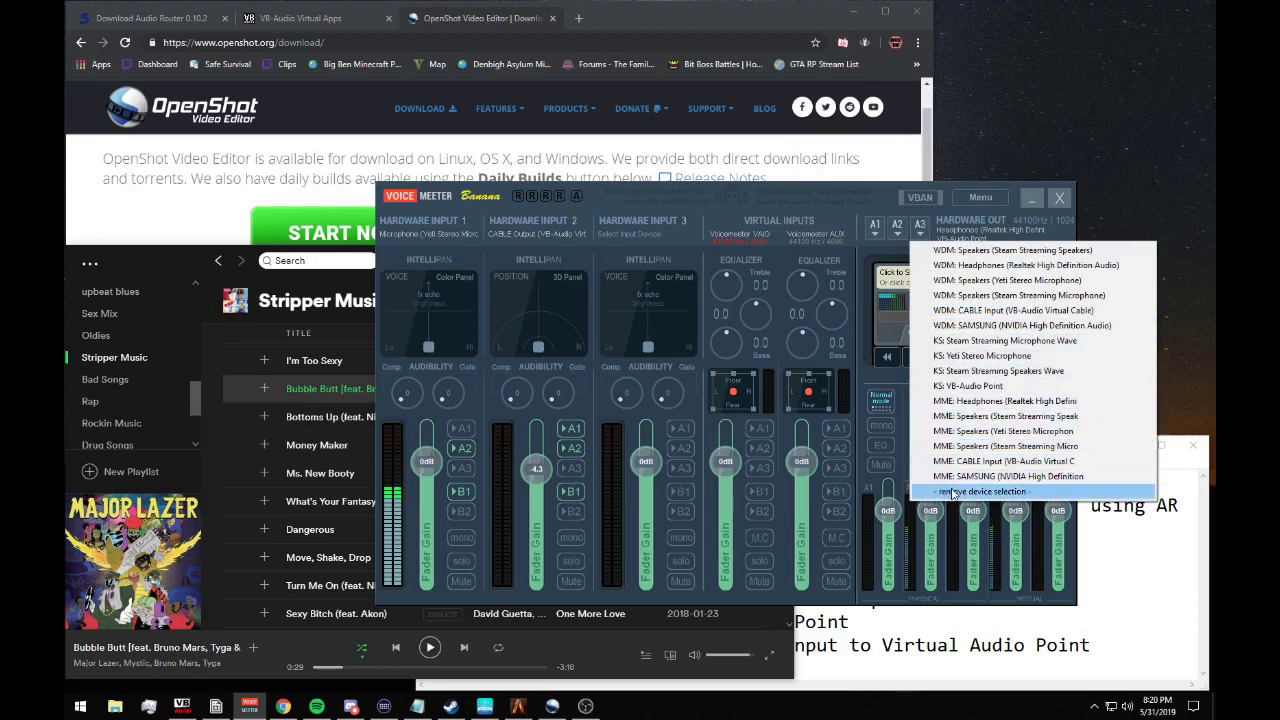
{"action": "left_click", "coordinate": [953, 492]}
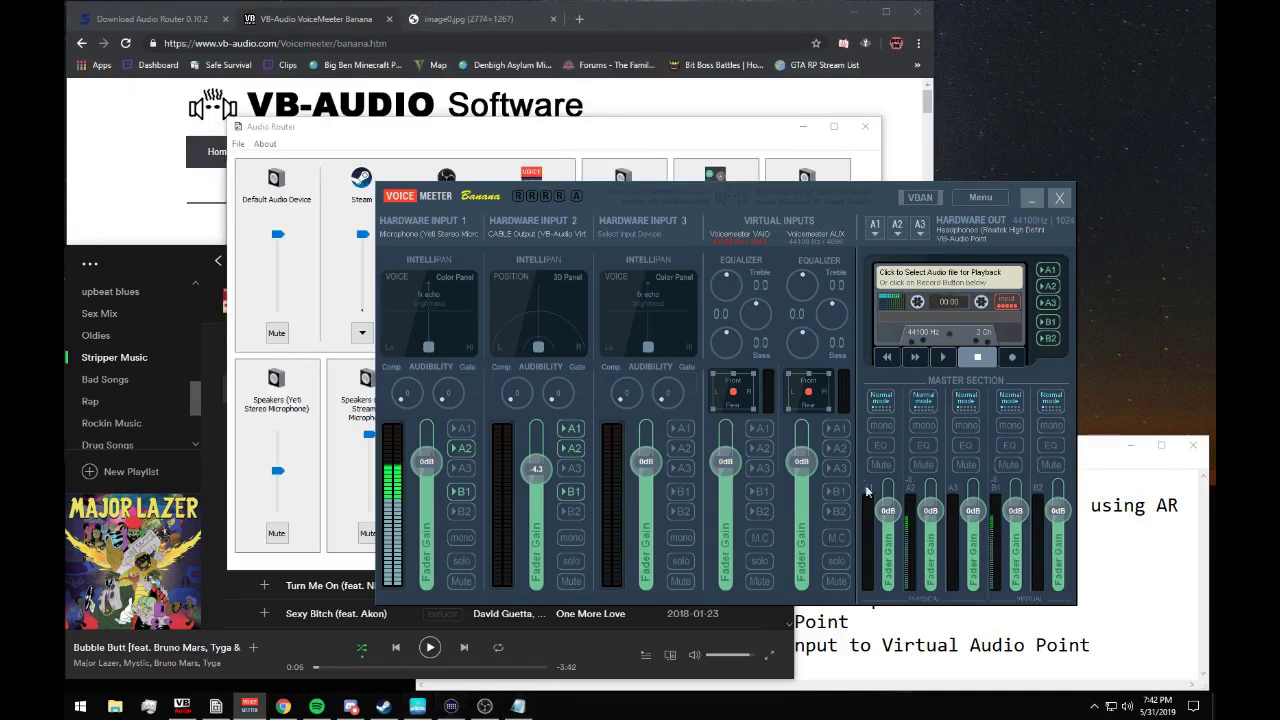
- Switch to FamilyRP Launcher, launch the game and dismiss the queue warning
{"action": "left_click", "coordinate": [417, 706]}
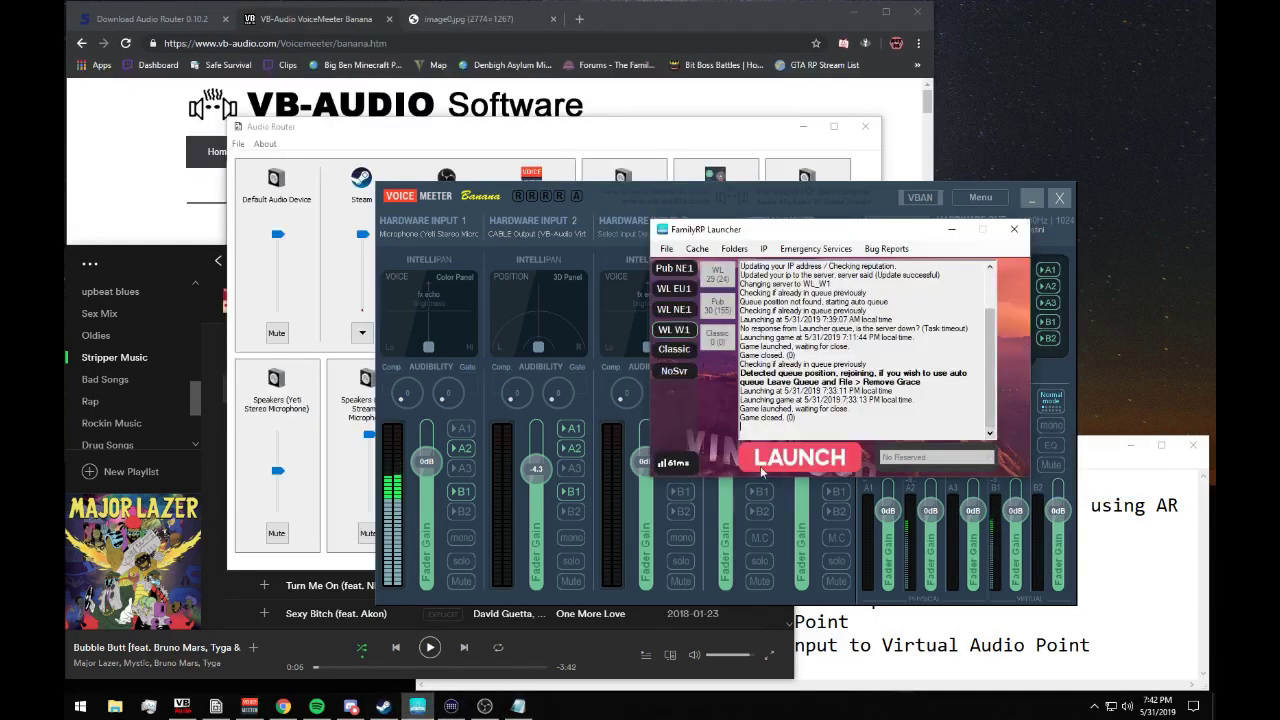
{"action": "left_click", "coordinate": [800, 459]}
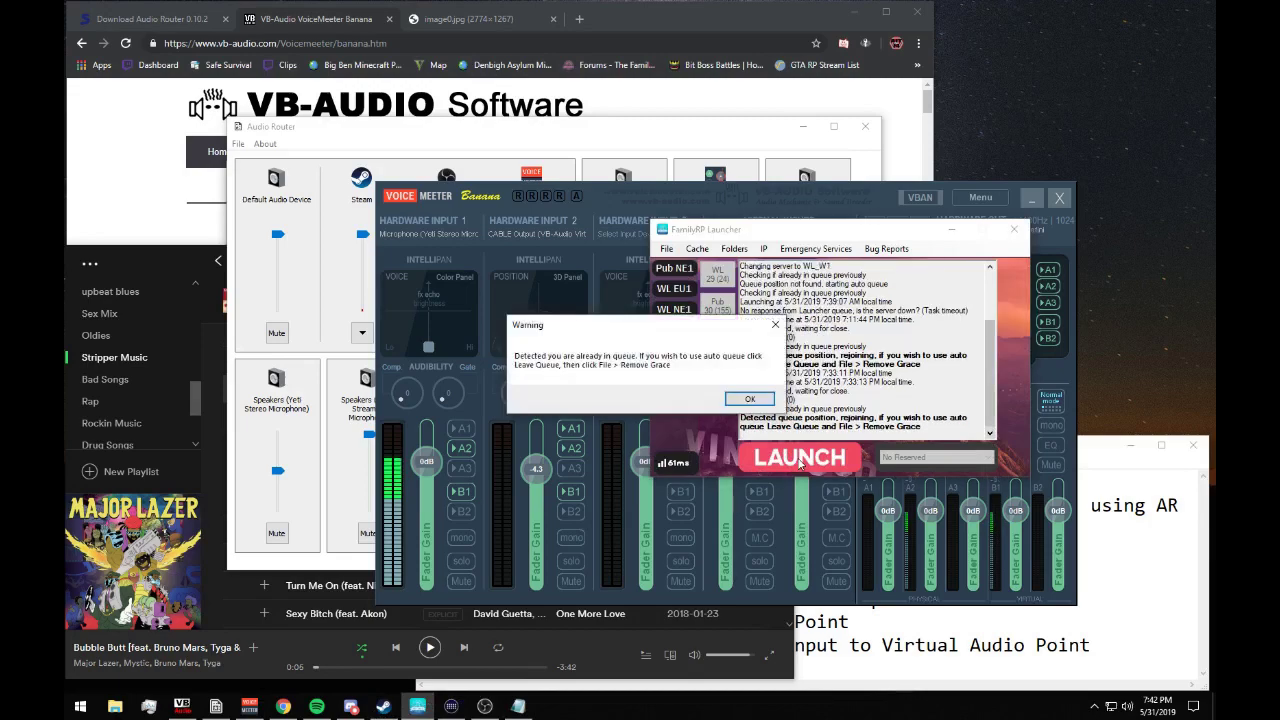
{"action": "left_click", "coordinate": [749, 399]}
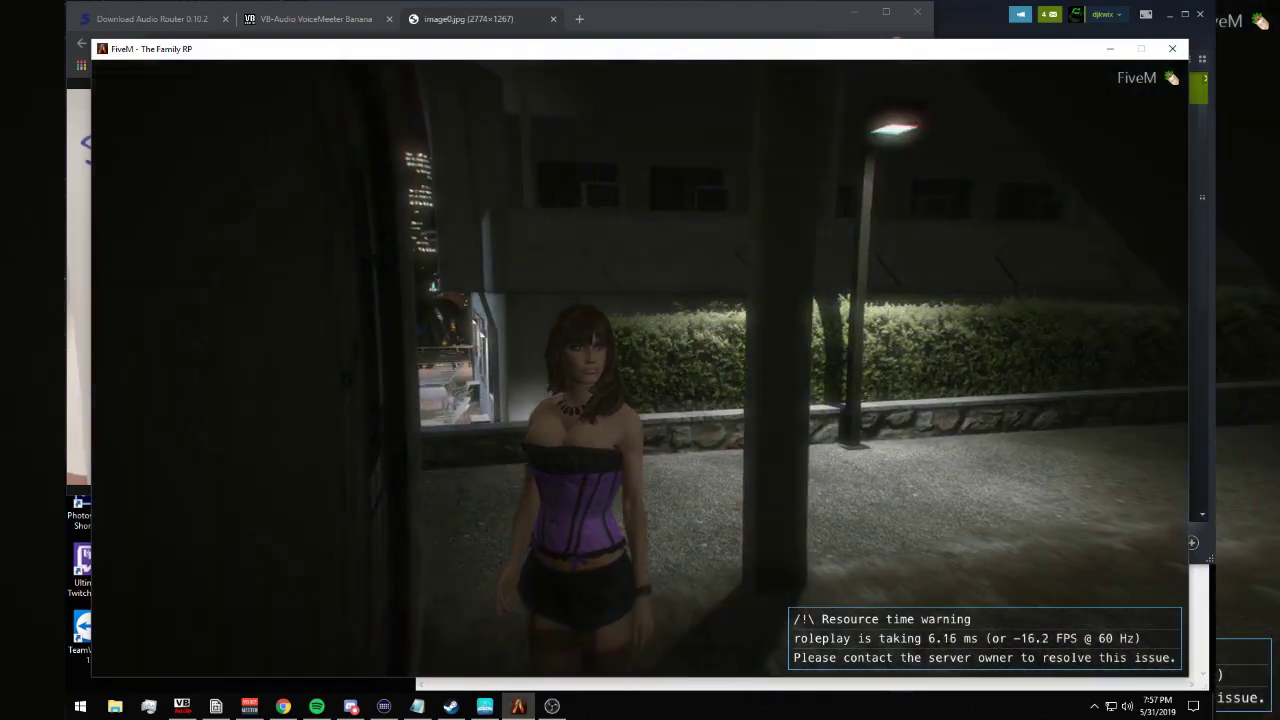
- Set the game's voice chat input device to VoiceMeeter Output (VB-Audio) and return to play
{"action": "key", "text": "Escape"}
{"action": "left_click", "coordinate": [816, 176]}
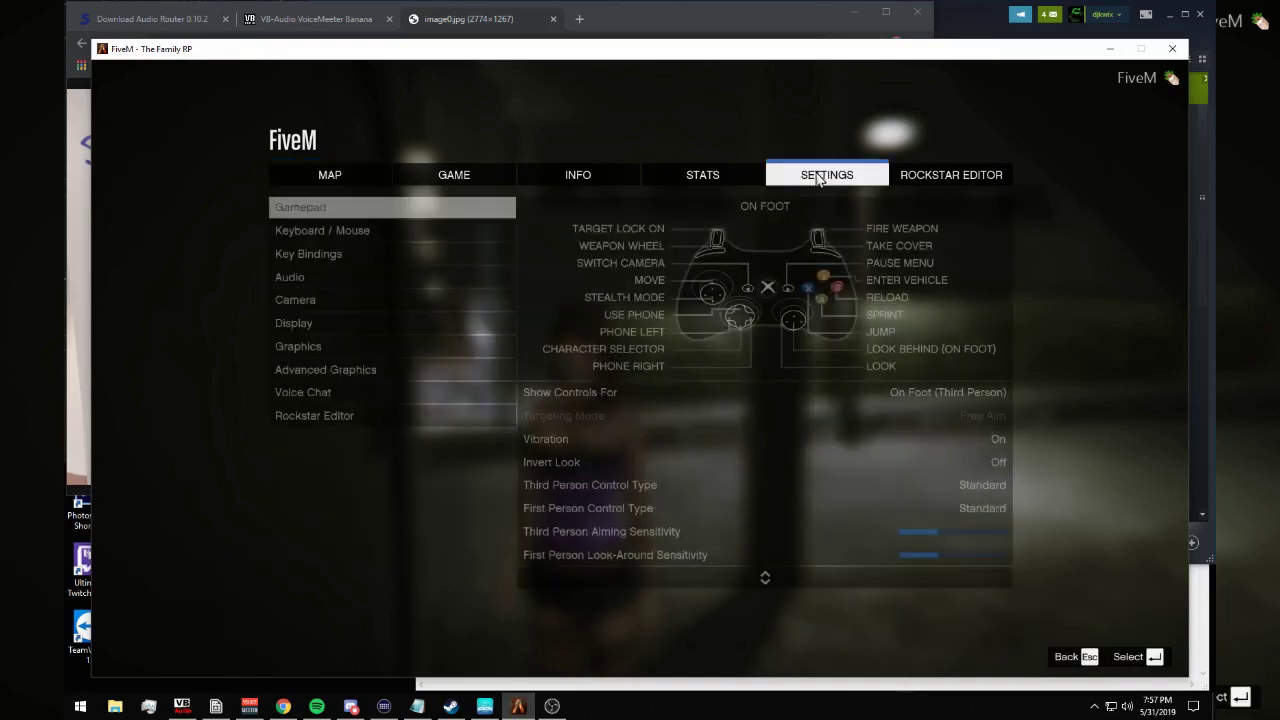
{"action": "left_click", "coordinate": [349, 393]}
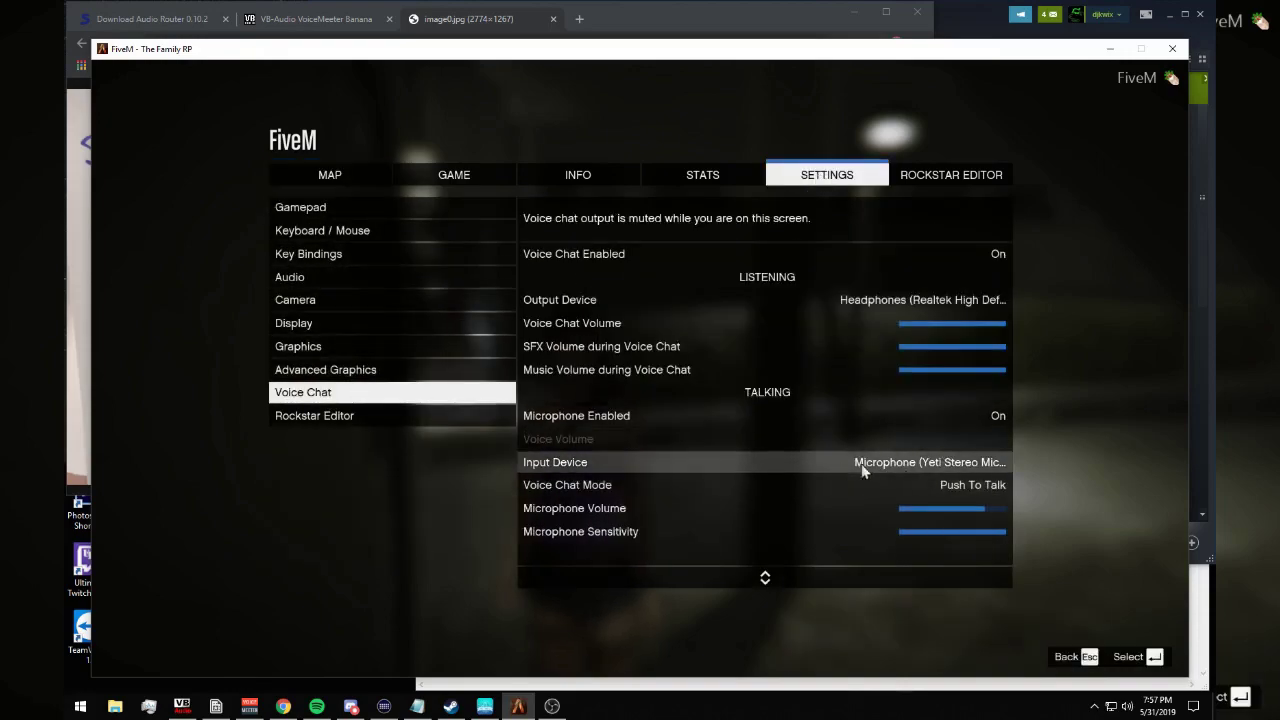
{"action": "left_click", "coordinate": [916, 462]}
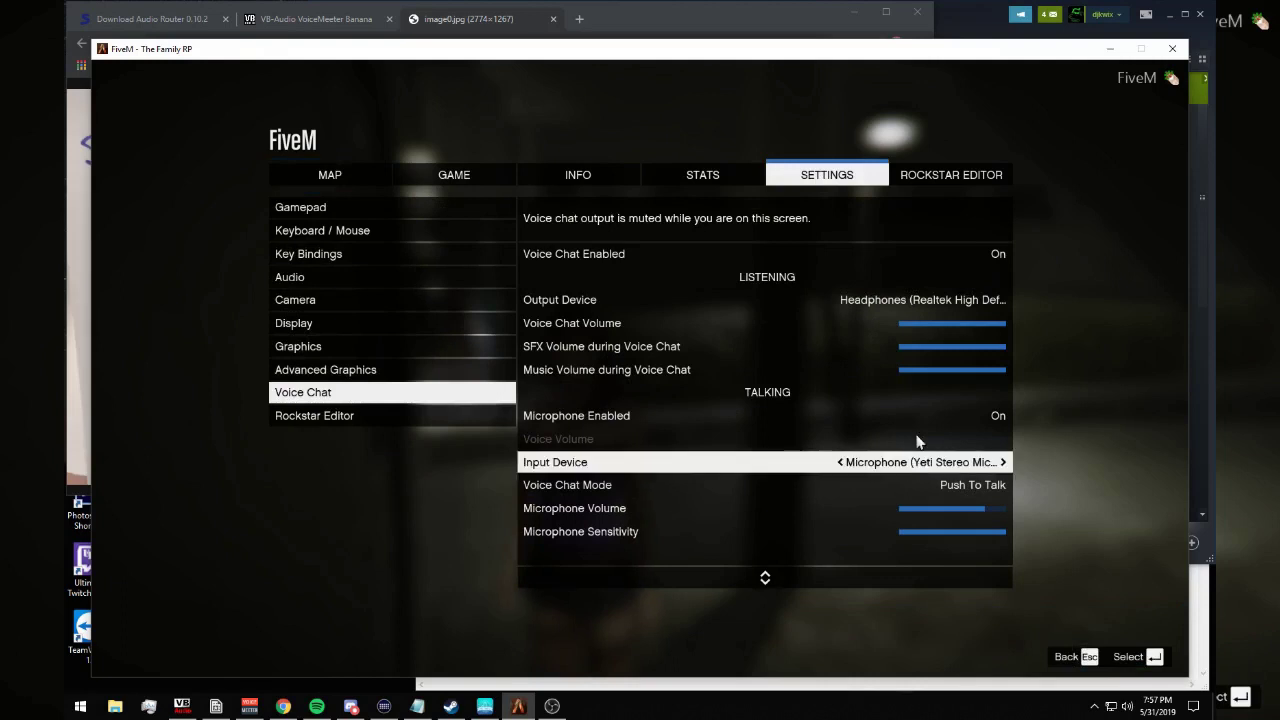
{"action": "key", "text": "Right"}
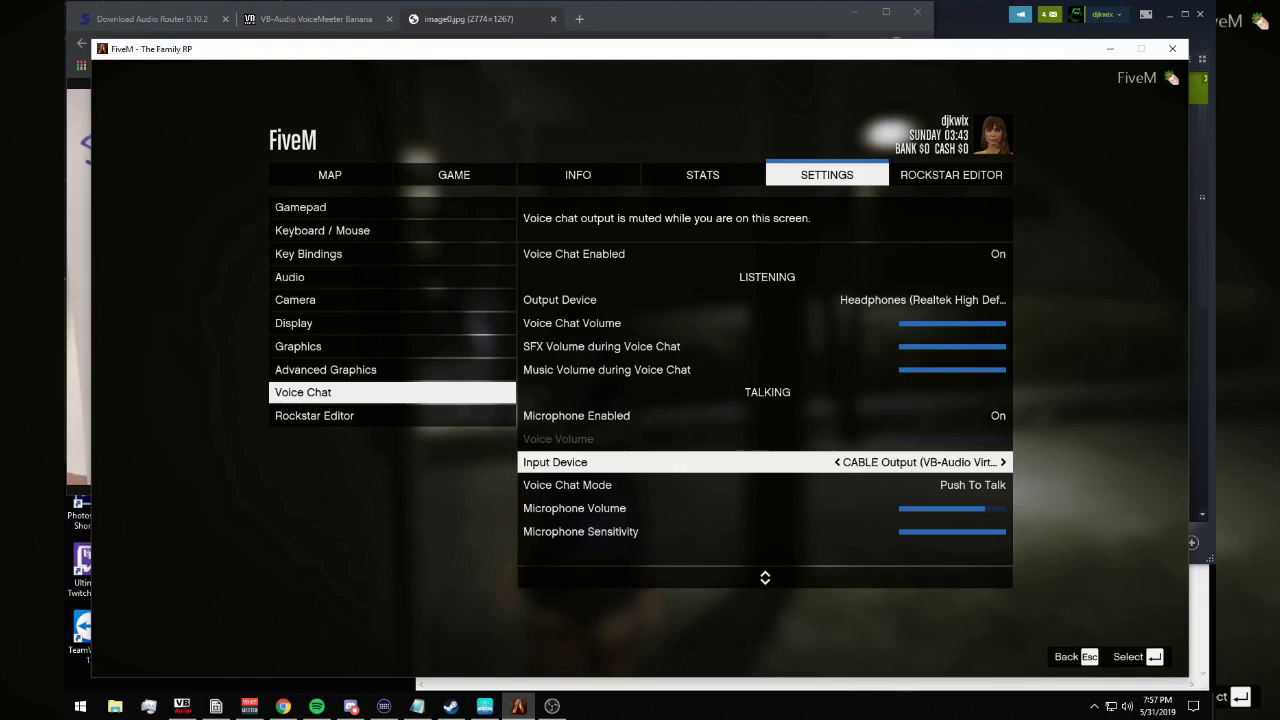
{"action": "key", "text": "Right"}
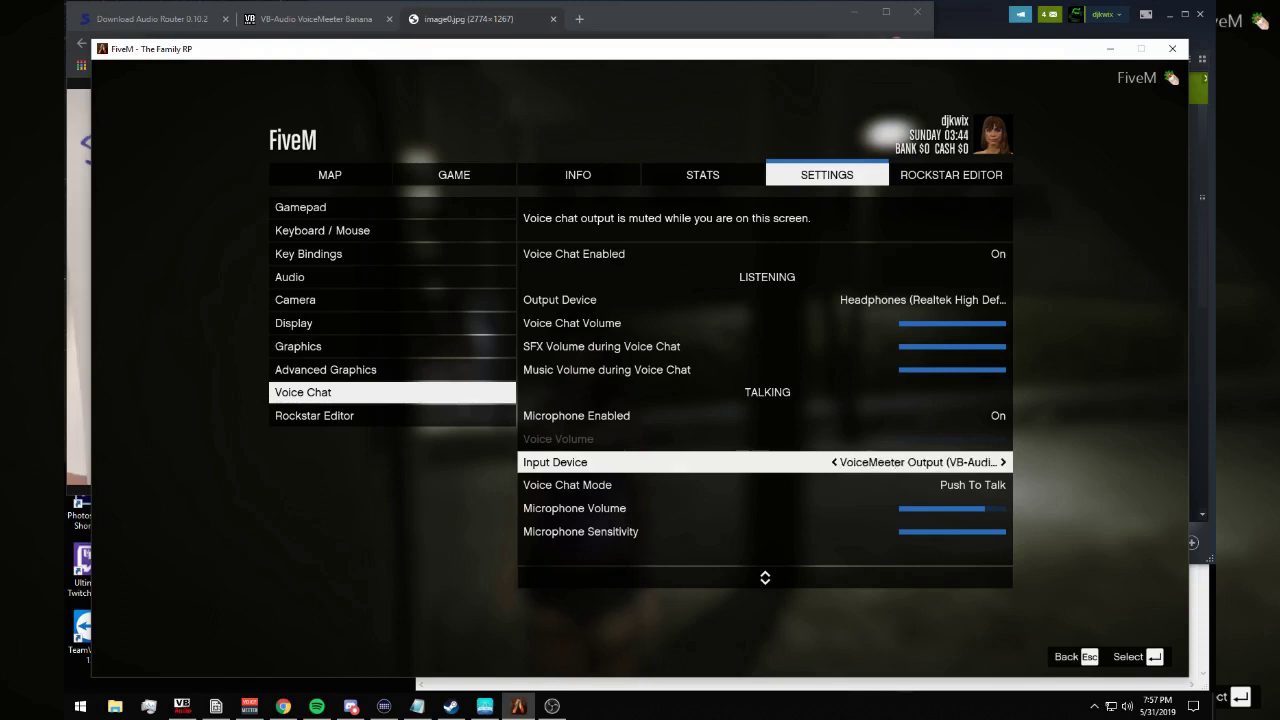
{"action": "key", "text": "Right"}
{"action": "key", "text": "Left"}
{"action": "key", "text": "Escape"}
{"action": "key", "text": "Escape"}
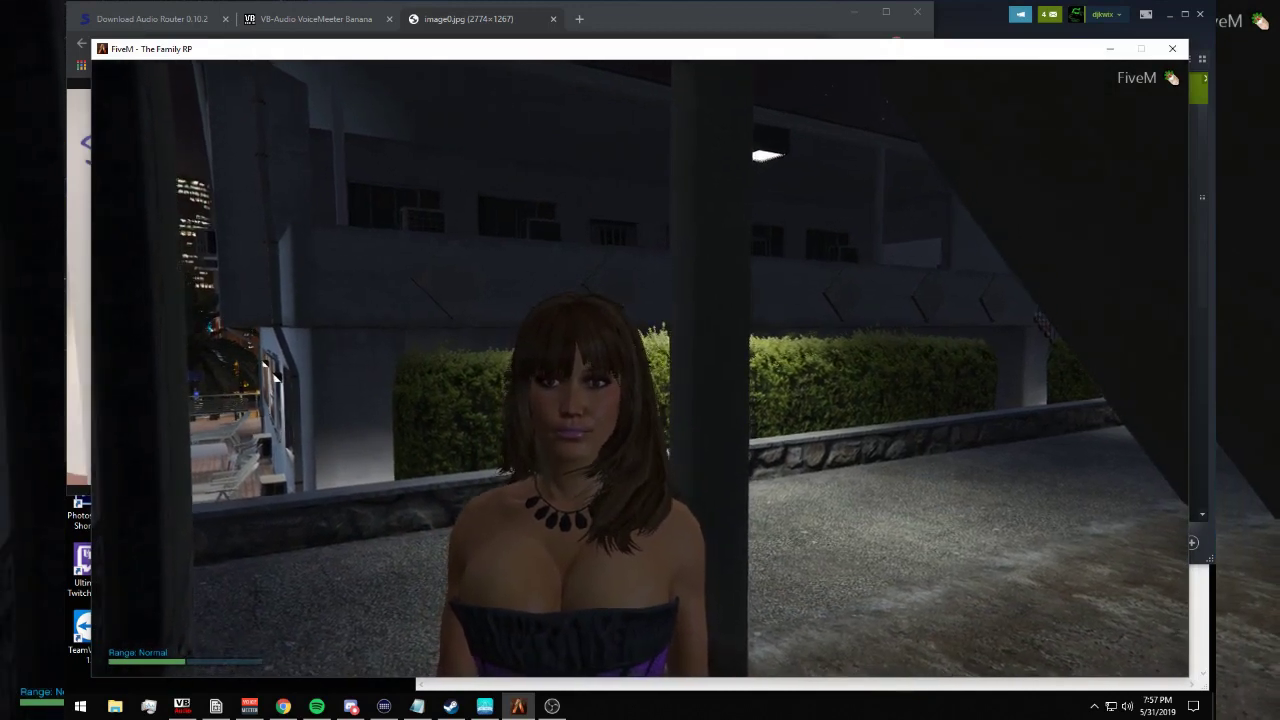
- Skip to the next music track, unlock the door, move the character inside and lock it again
{"action": "key", "text": "XF86AudioNext"}
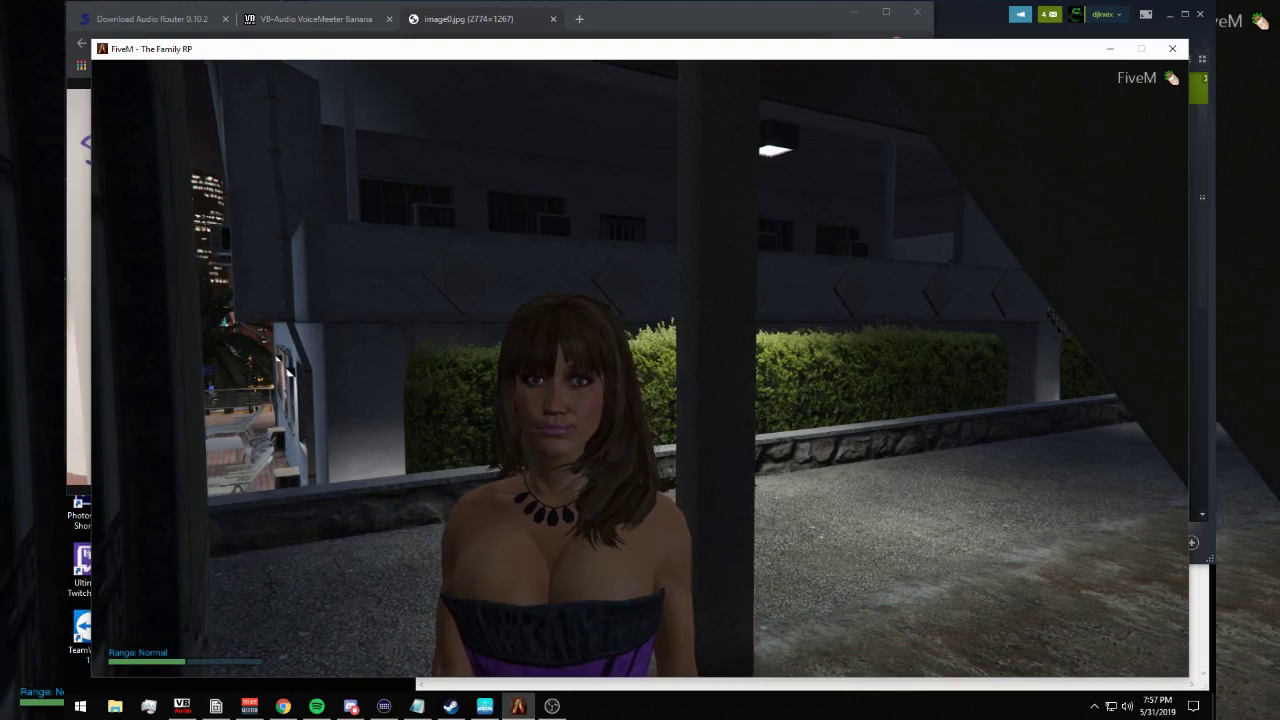
{"action": "key", "text": "e"}
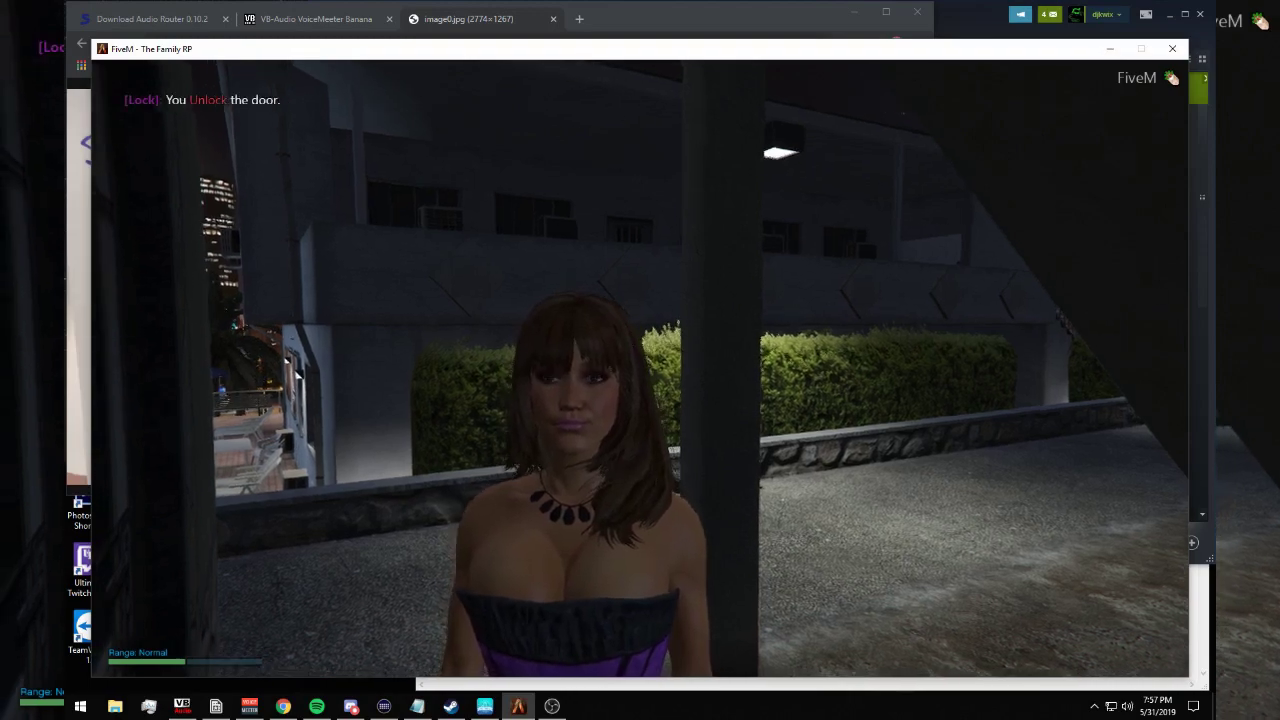
{"action": "key", "text": "e"}
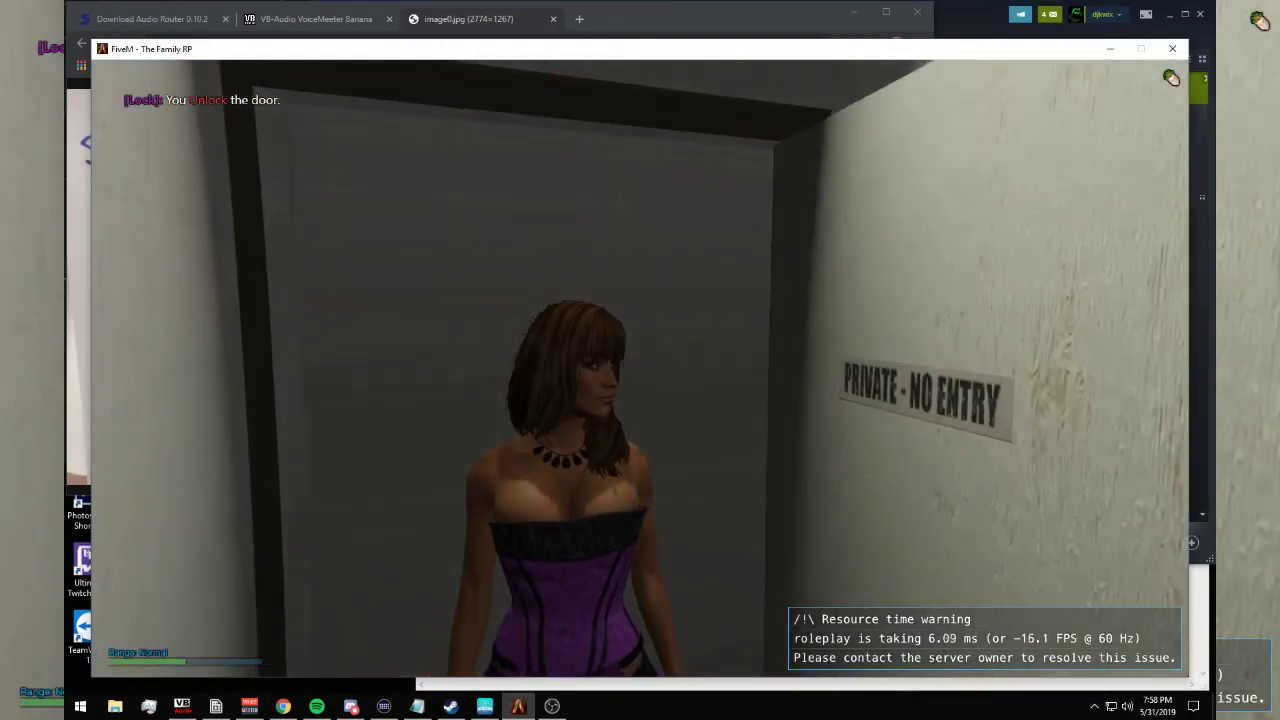
{"action": "key", "text": "e"}
{"action": "key", "text": "s"}
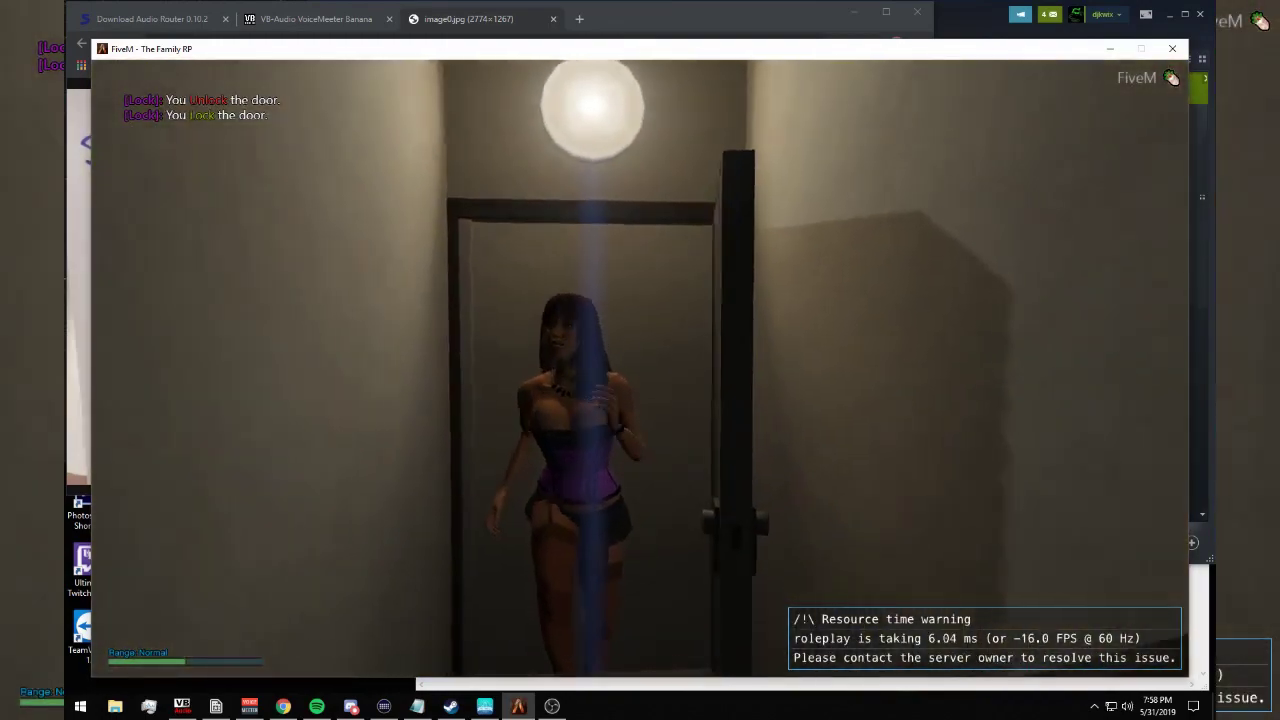
{"action": "key", "text": "s"}
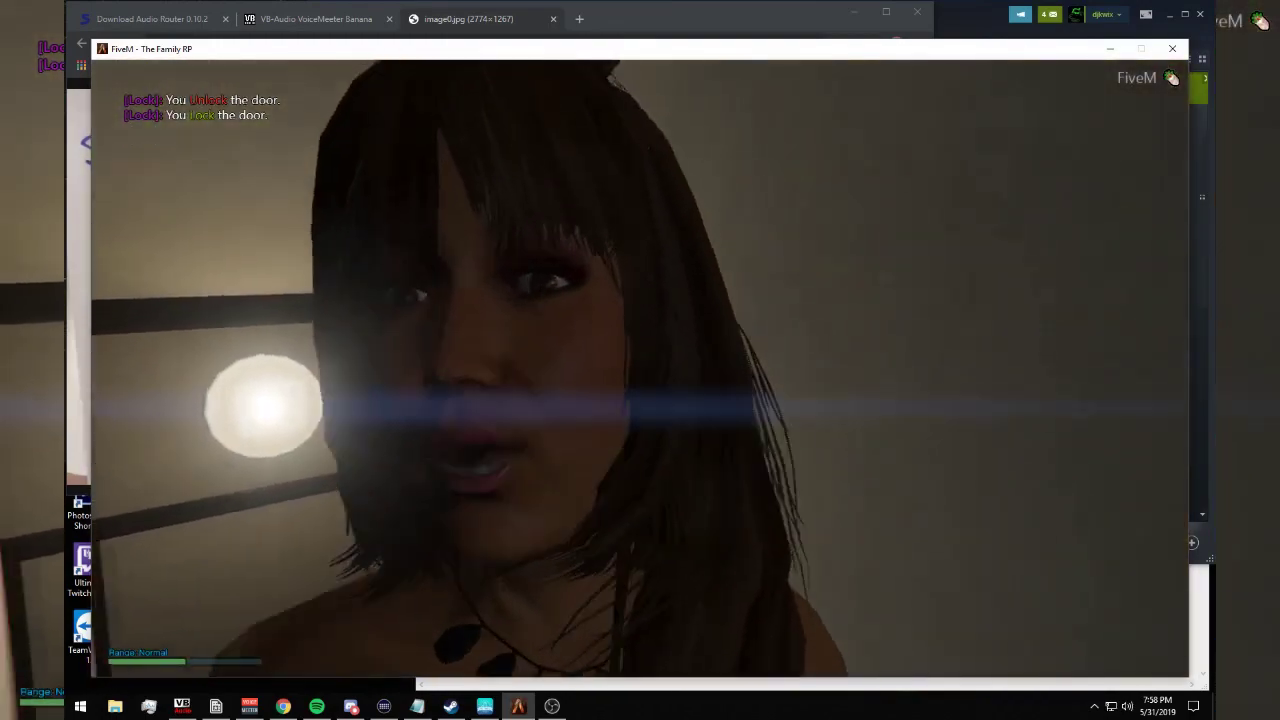
{"action": "key", "text": "s"}
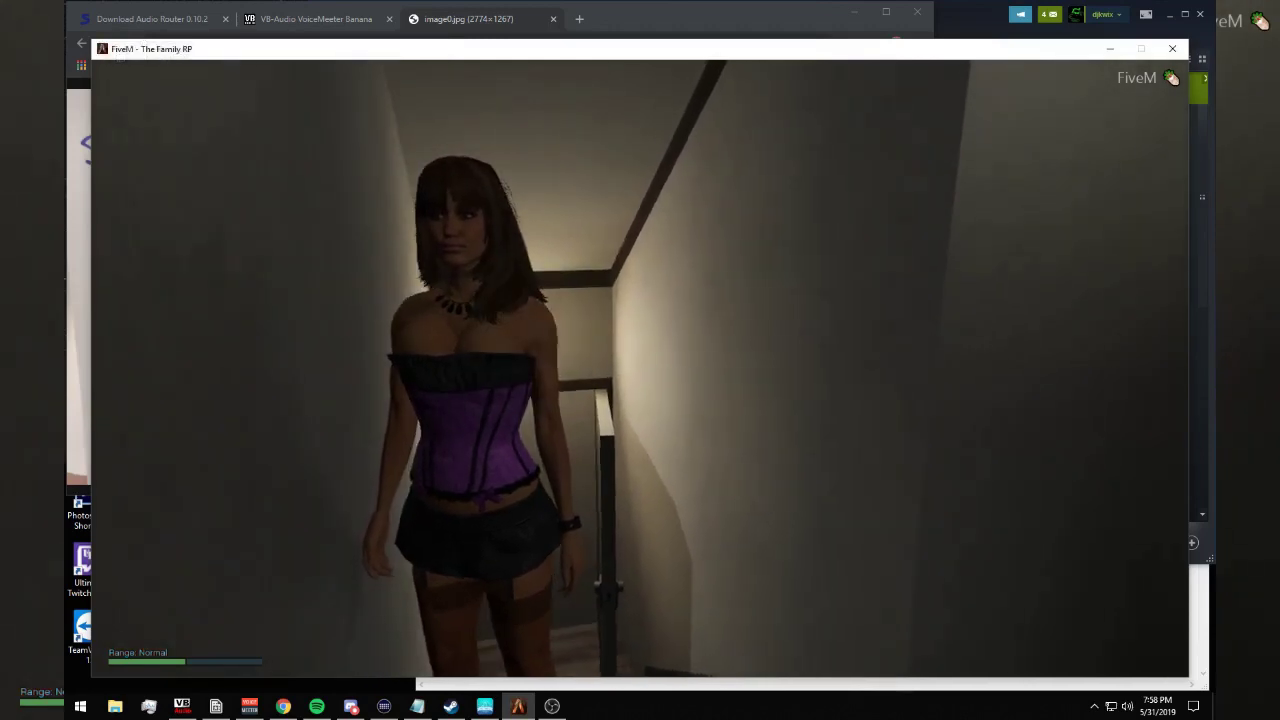
- Switch to Stream Deck, open the untitled soundboard folder, view the Bell 1.mp3 key's settings and return to FiveM
{"action": "key", "text": "alt+Tab"}
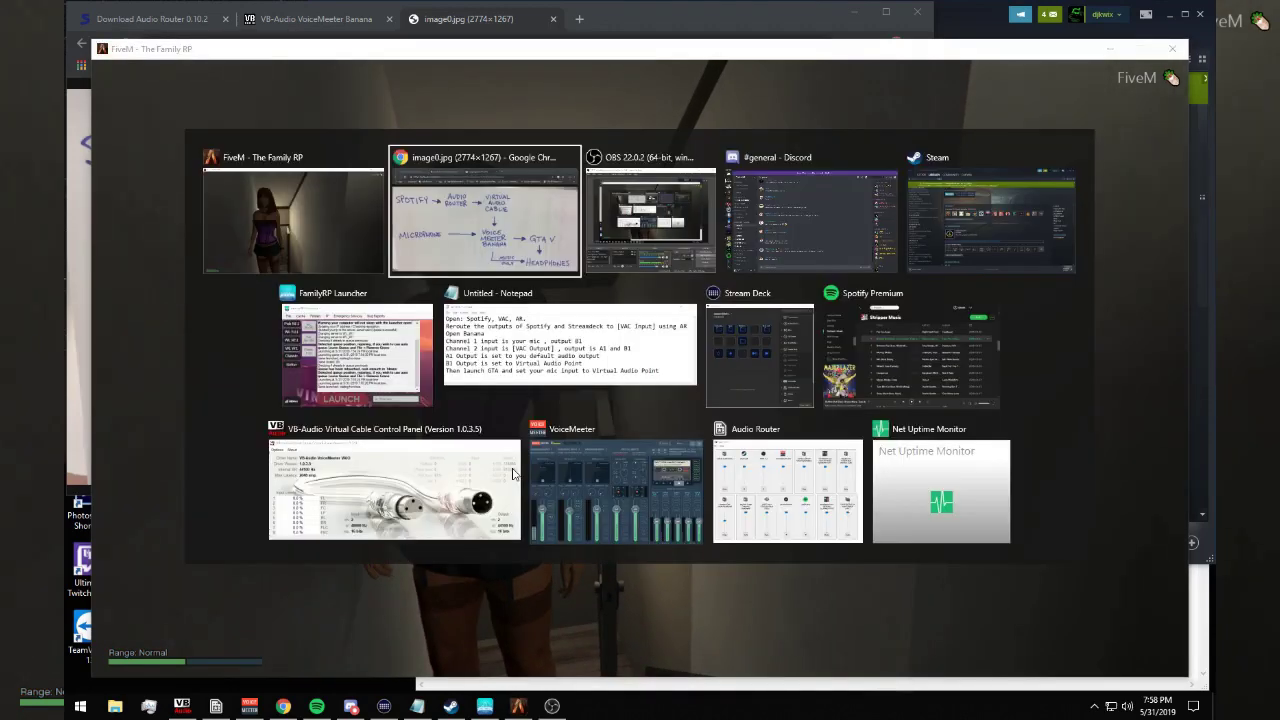
{"action": "left_click", "coordinate": [755, 342]}
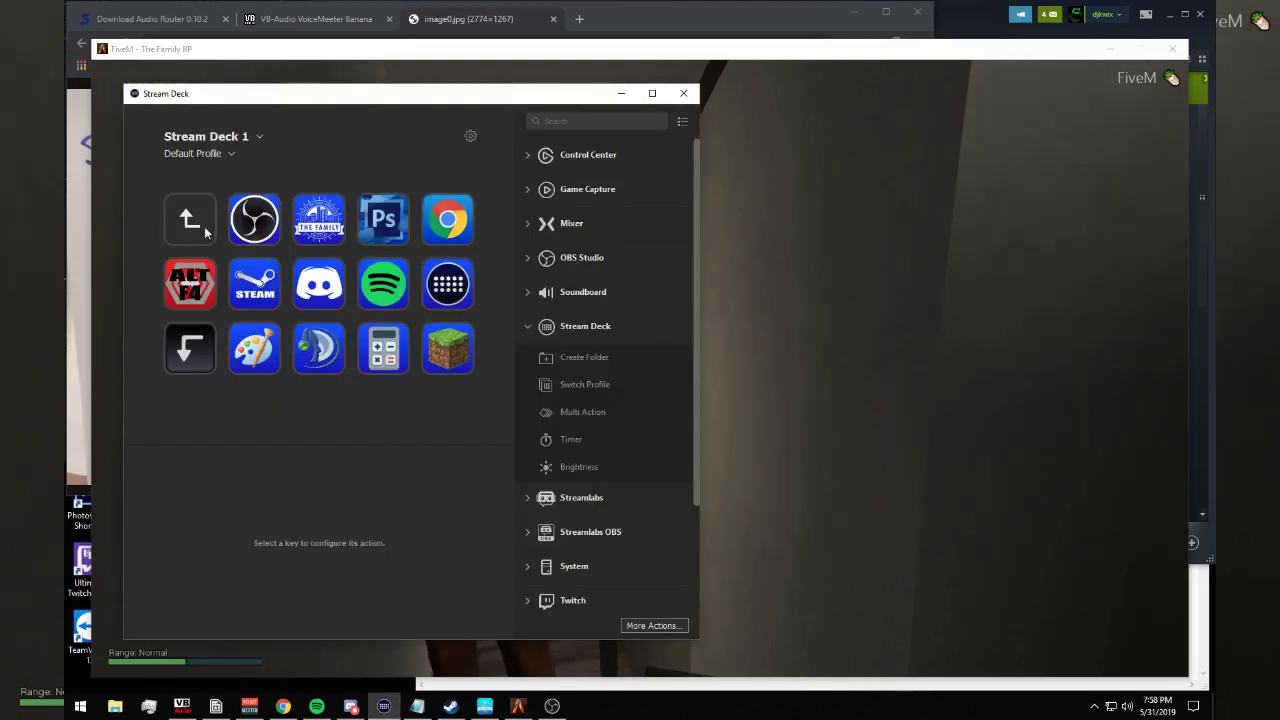
{"action": "left_click", "coordinate": [202, 225]}
{"action": "left_click", "coordinate": [316, 281]}
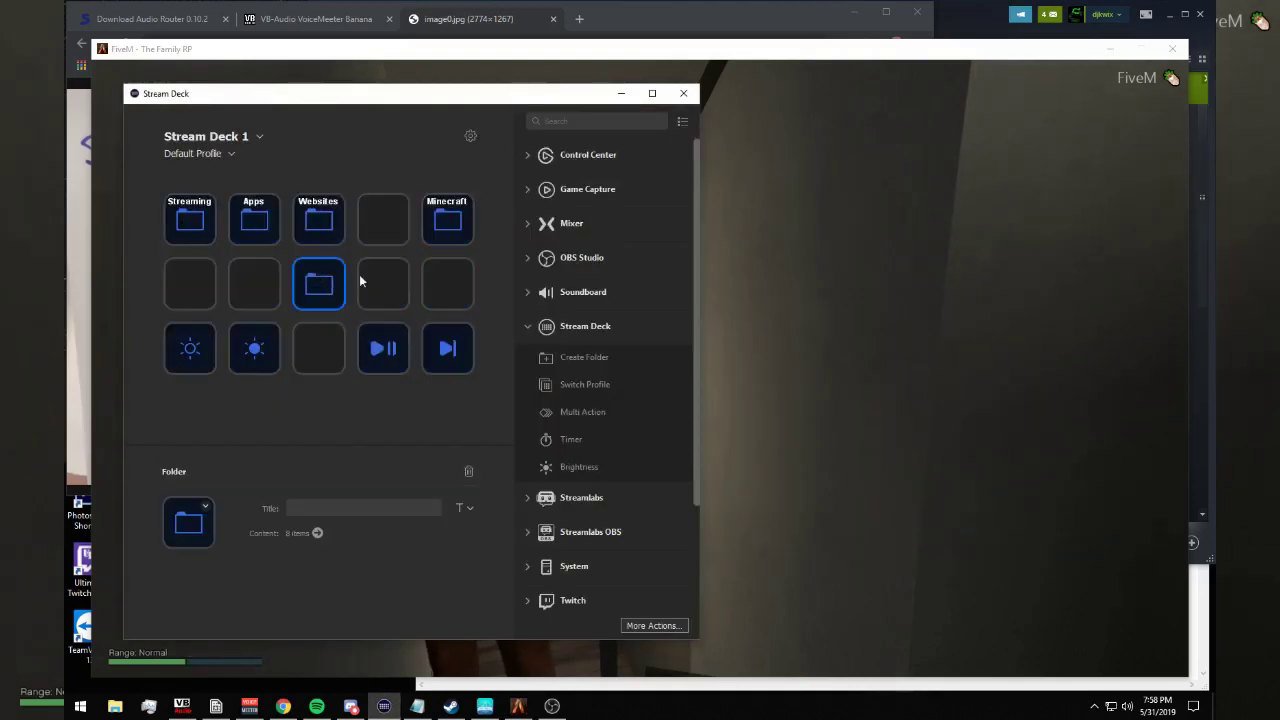
{"action": "double_click", "coordinate": [325, 283]}
{"action": "left_click", "coordinate": [262, 284]}
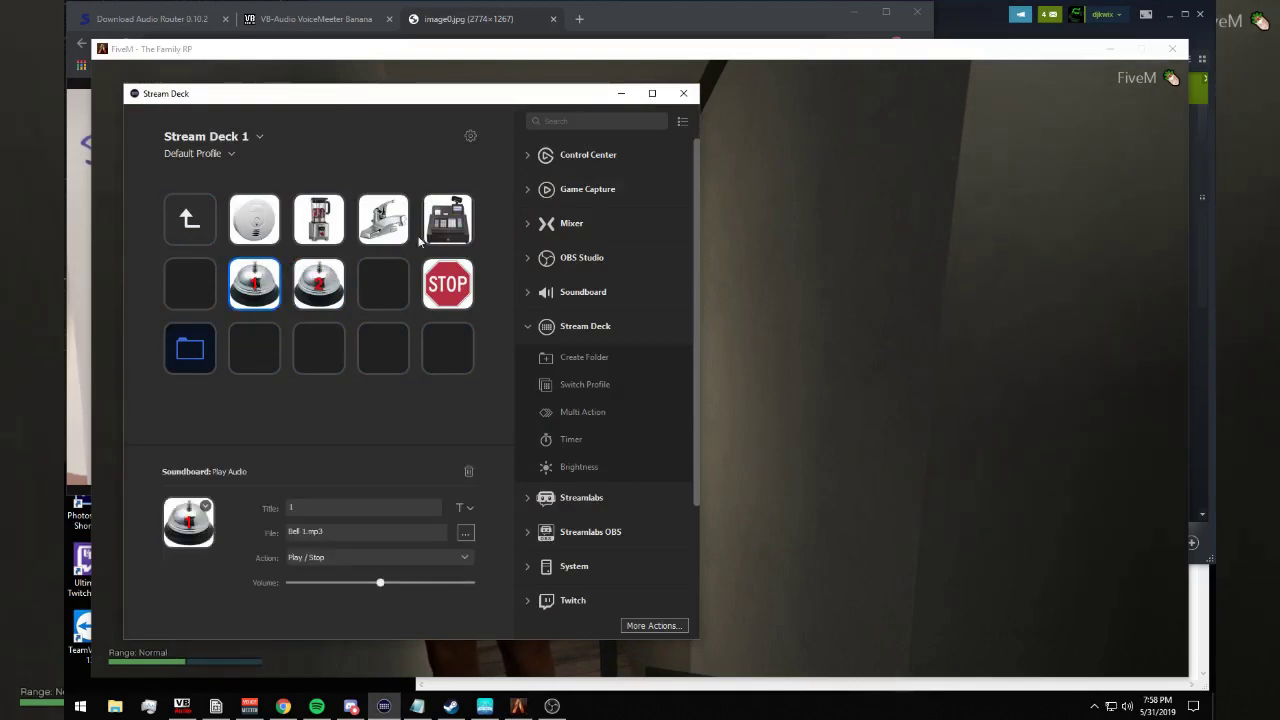
{"action": "left_click", "coordinate": [775, 286]}
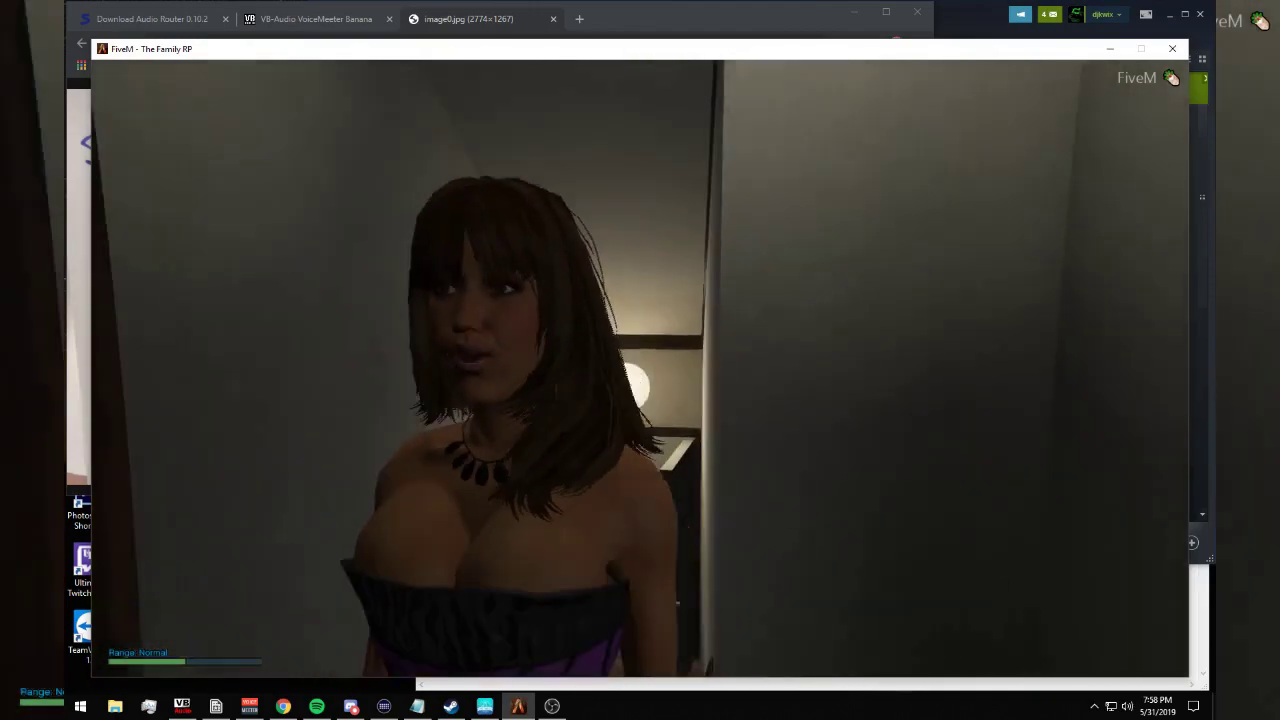
- Move the character to the apartment doorway and bring up the audio routing diagram in Chrome
{"action": "key", "text": "w"}
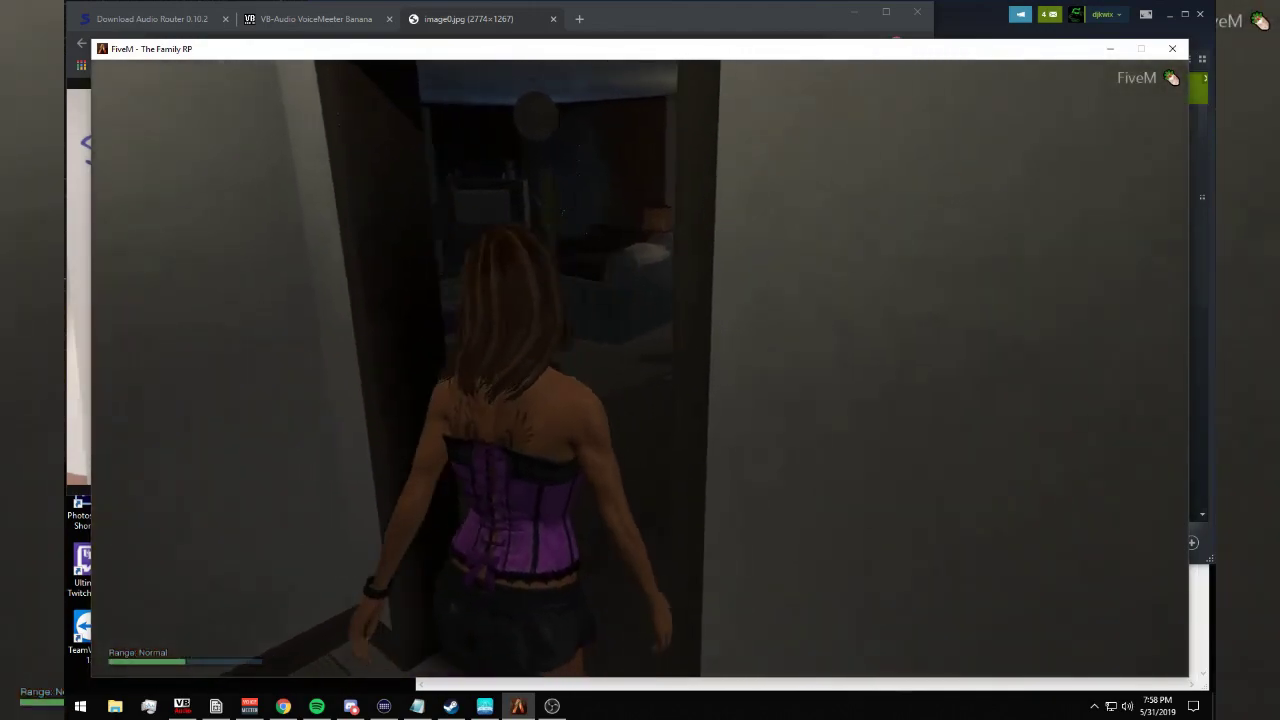
{"action": "key", "text": "w"}
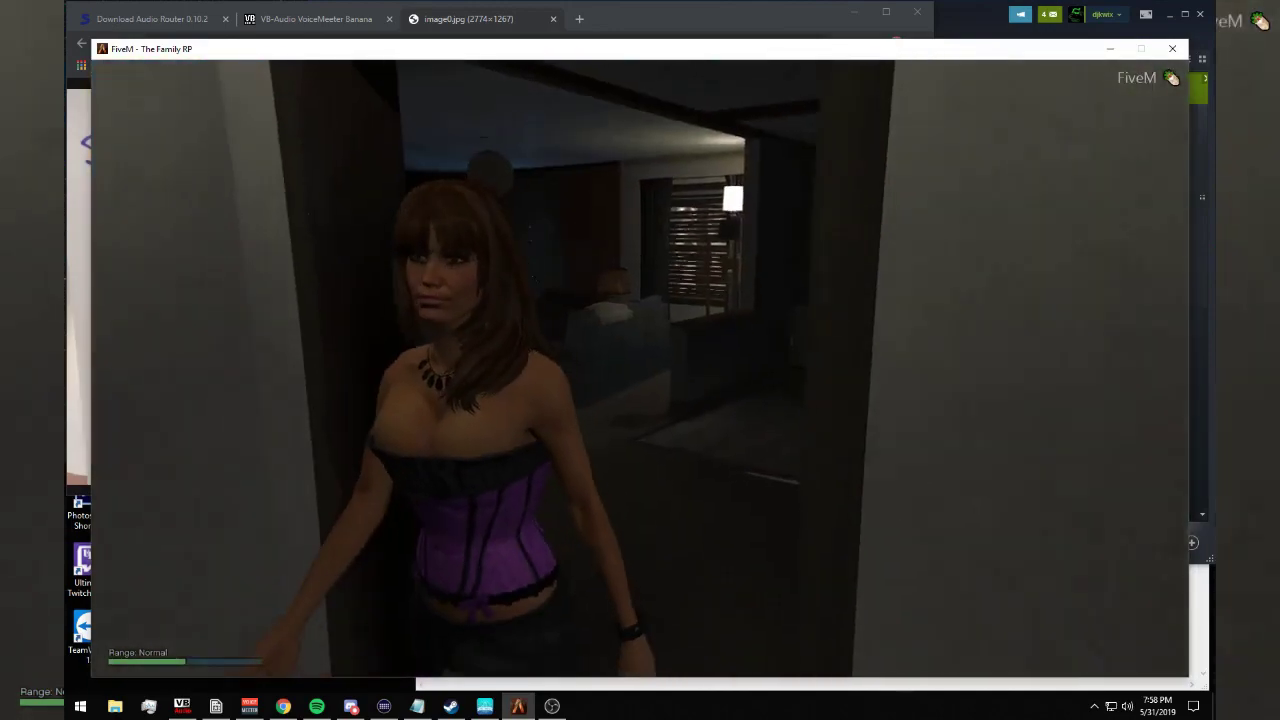
{"action": "key", "text": "alt+Tab"}
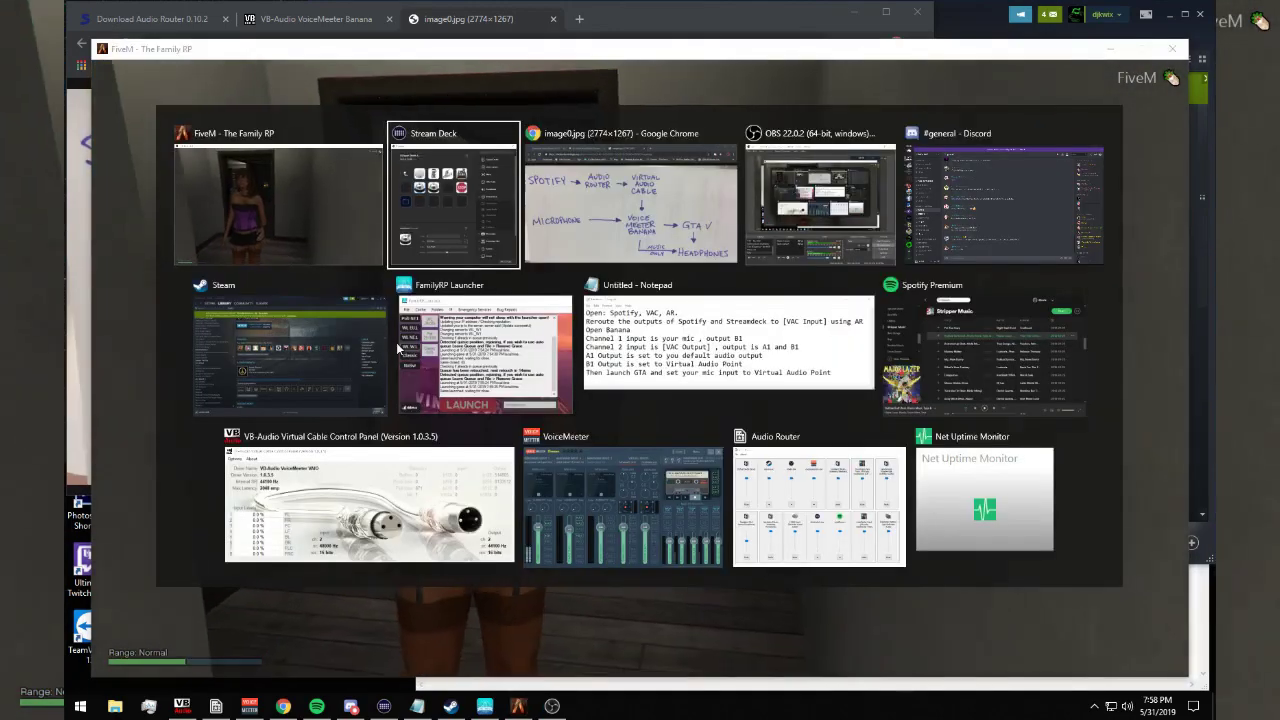
{"action": "key", "text": "alt+Tab"}
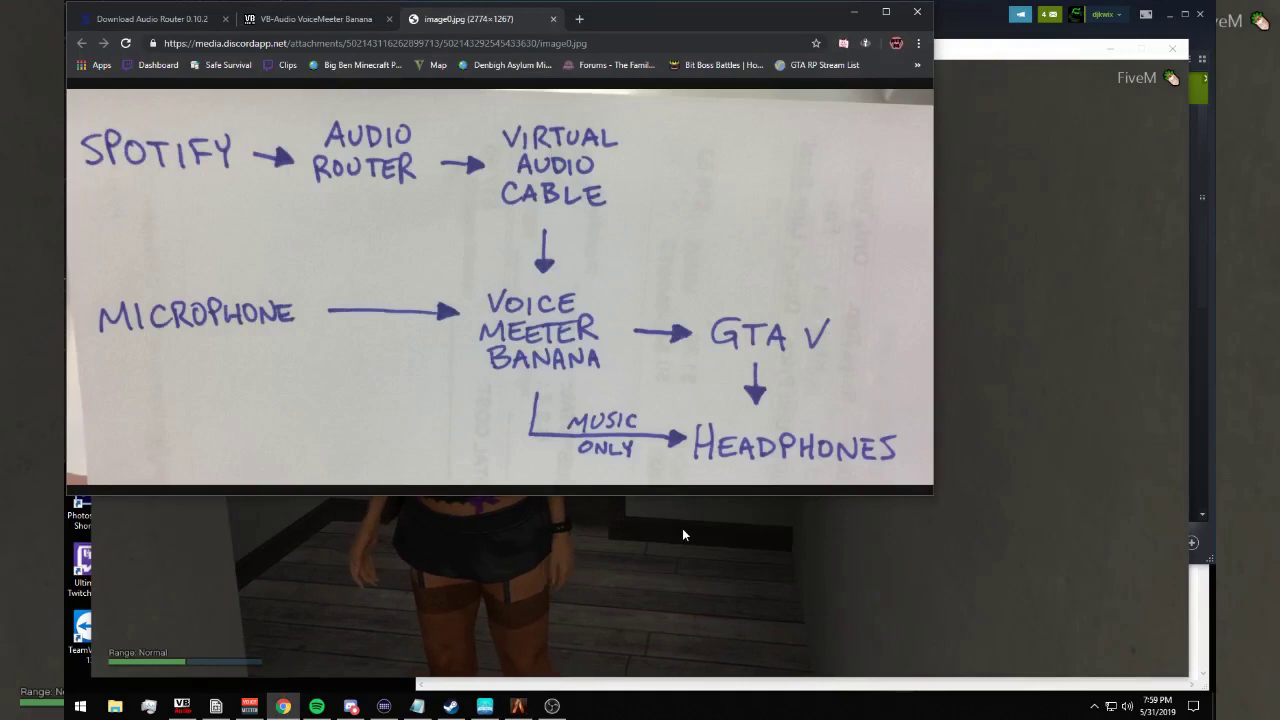
- Bring up the Notepad setup notes, highlight "Virtual Audio Point" in the GTA mic input line and return to FiveM
{"action": "key", "text": "alt+Tab"}
{"action": "key", "text": "alt+Tab"}
{"action": "key", "text": "alt+Tab"}
{"action": "key", "text": "alt+Tab"}
{"action": "key", "text": "alt+Tab"}
{"action": "key", "text": "alt+Tab"}
{"action": "key", "text": "alt+Tab"}
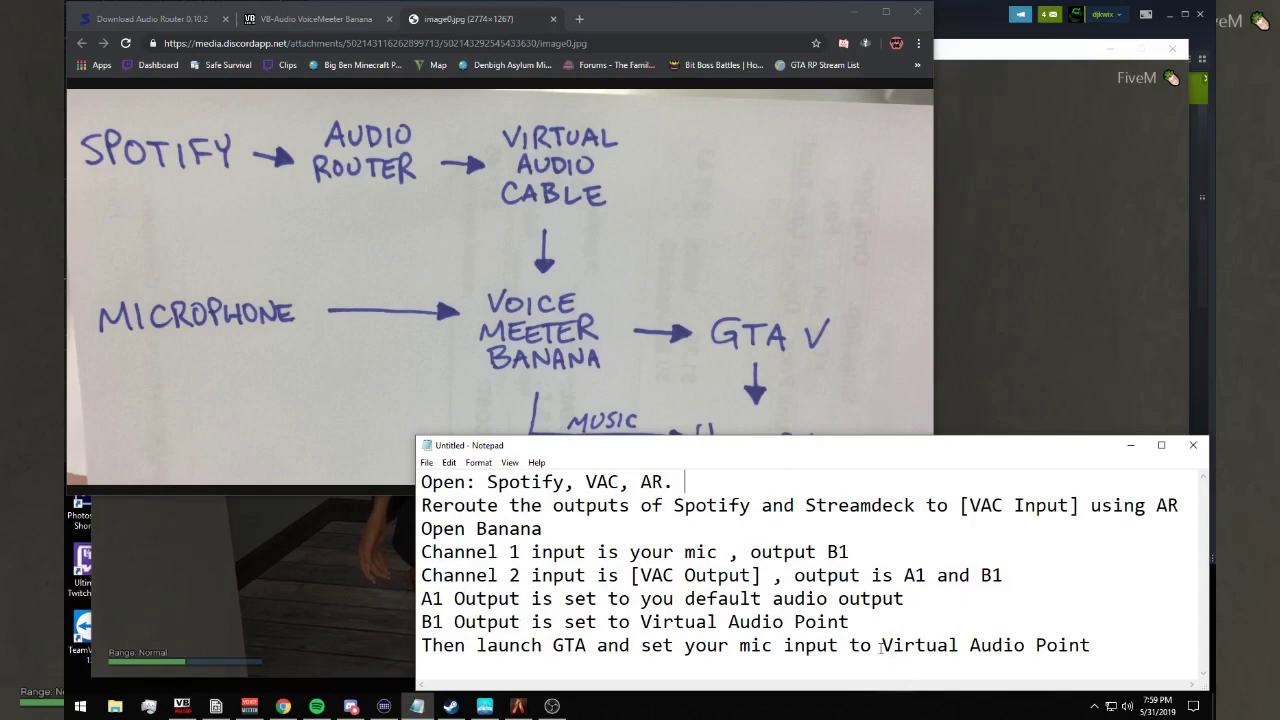
{"action": "left_click_drag", "start_coordinate": [882, 645], "coordinate": [1069, 645]}
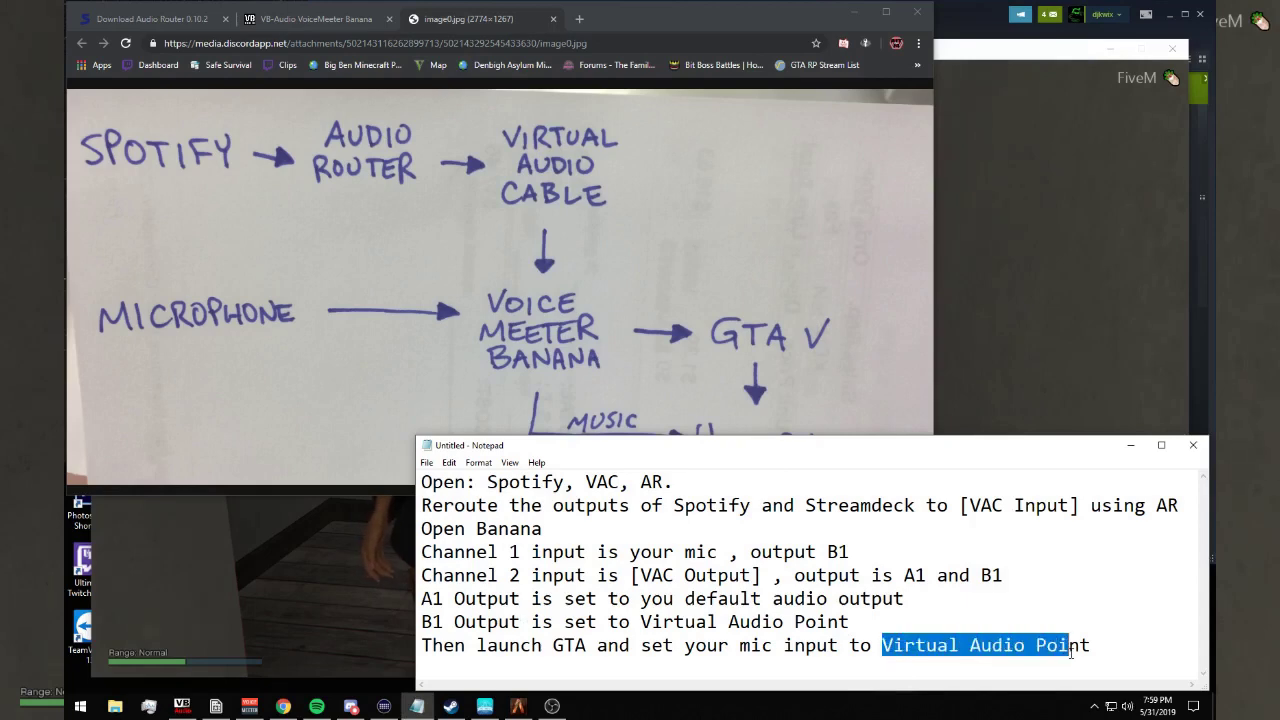
{"action": "left_click", "coordinate": [1087, 647]}
{"action": "left_click", "coordinate": [1047, 297]}
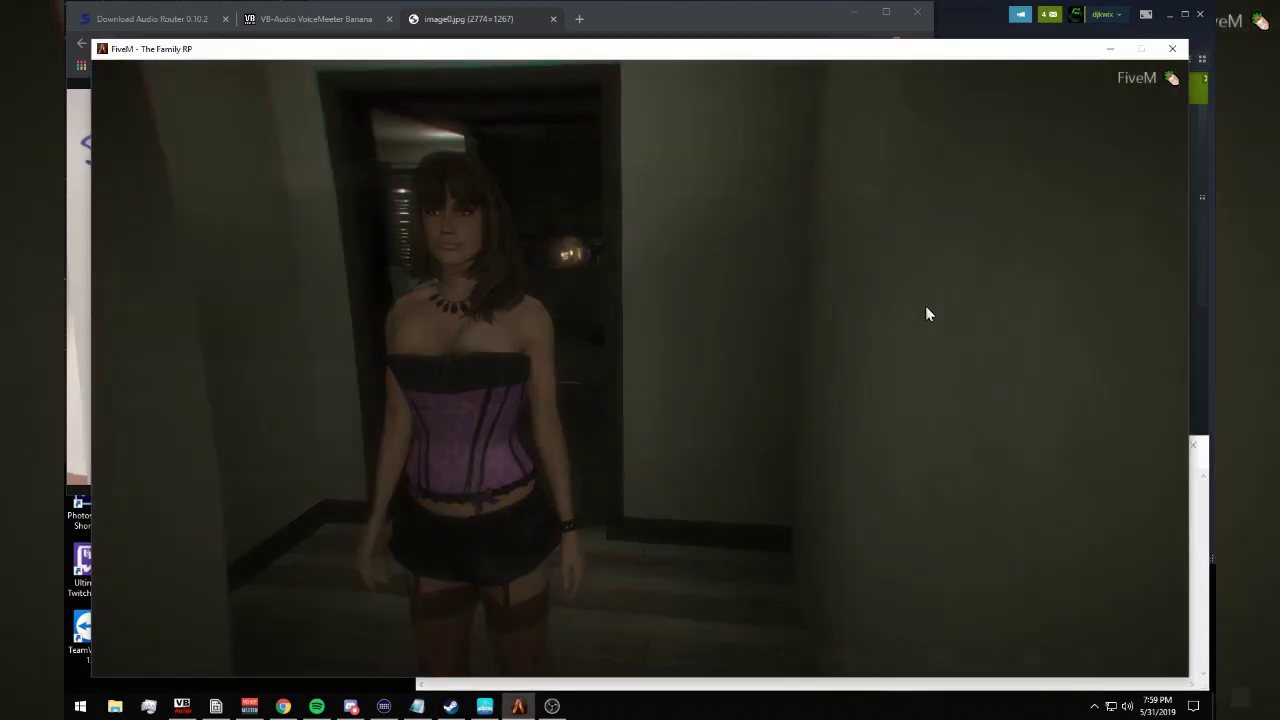
- Open the game's voice chat settings and compare the input device with the Notepad setup notes
{"action": "key", "text": "Escape"}
{"action": "left_click", "coordinate": [824, 175]}
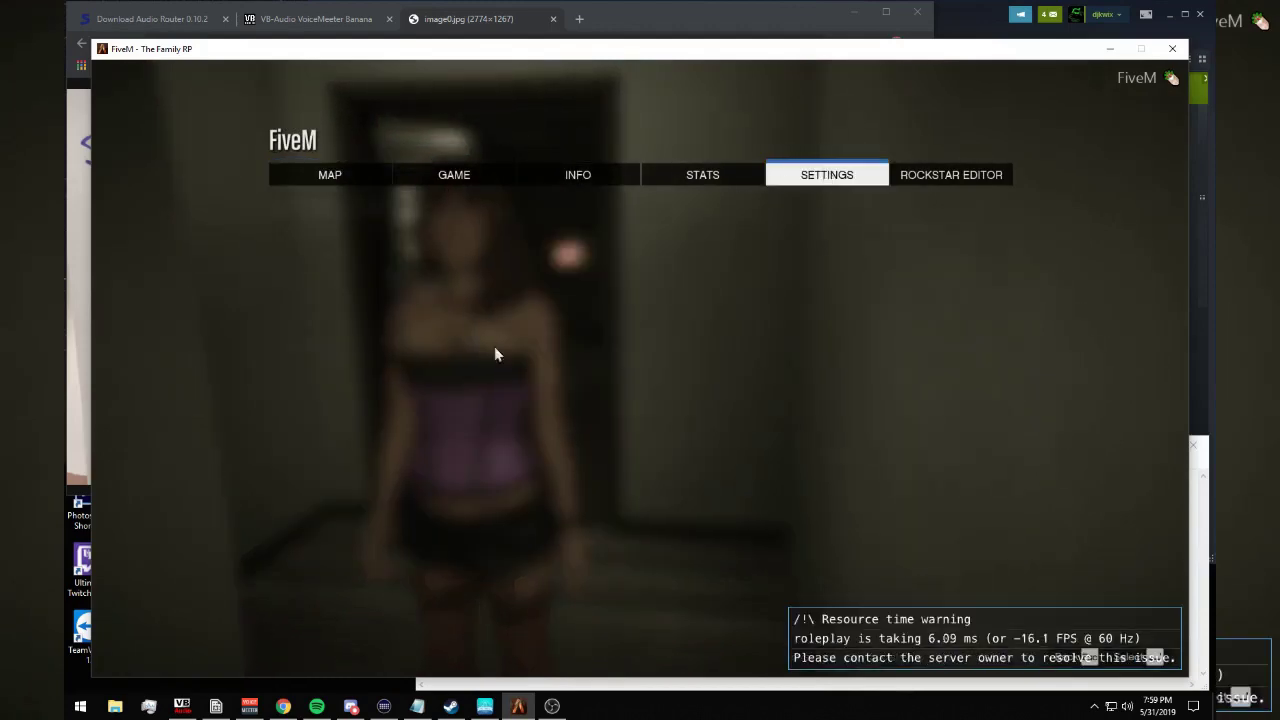
{"action": "left_click", "coordinate": [324, 396]}
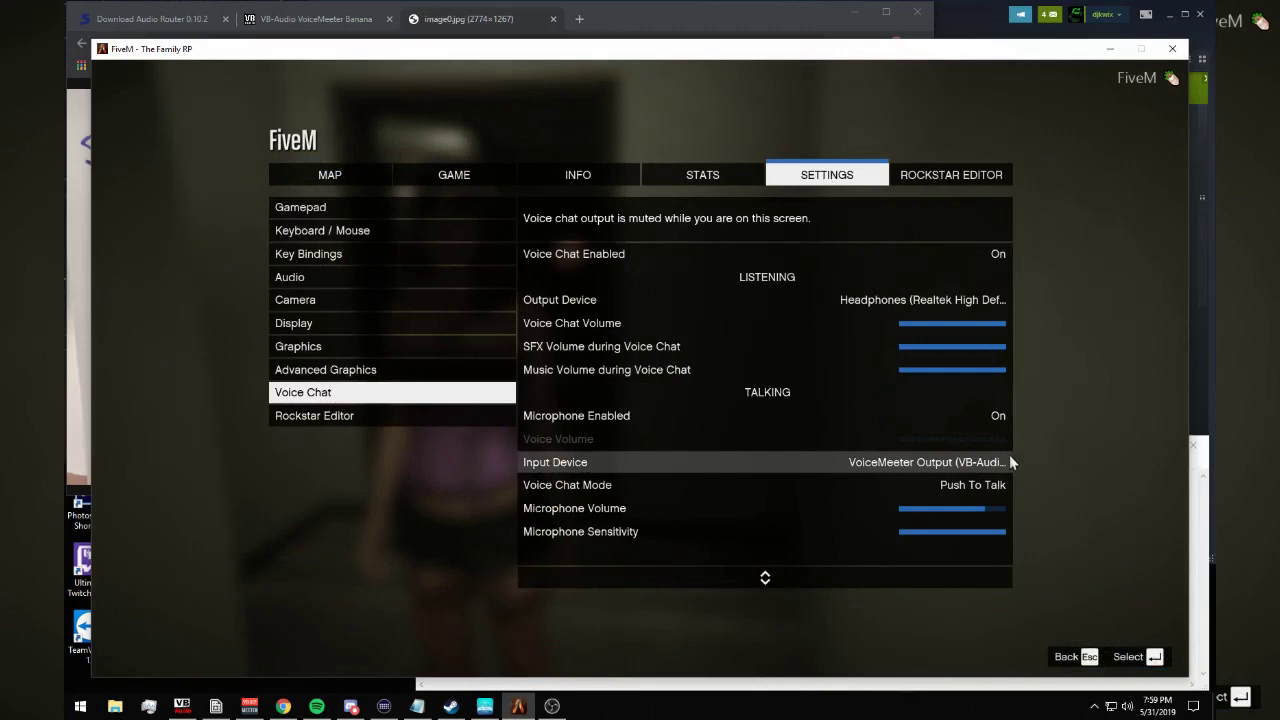
{"action": "key", "text": "alt+Tab"}
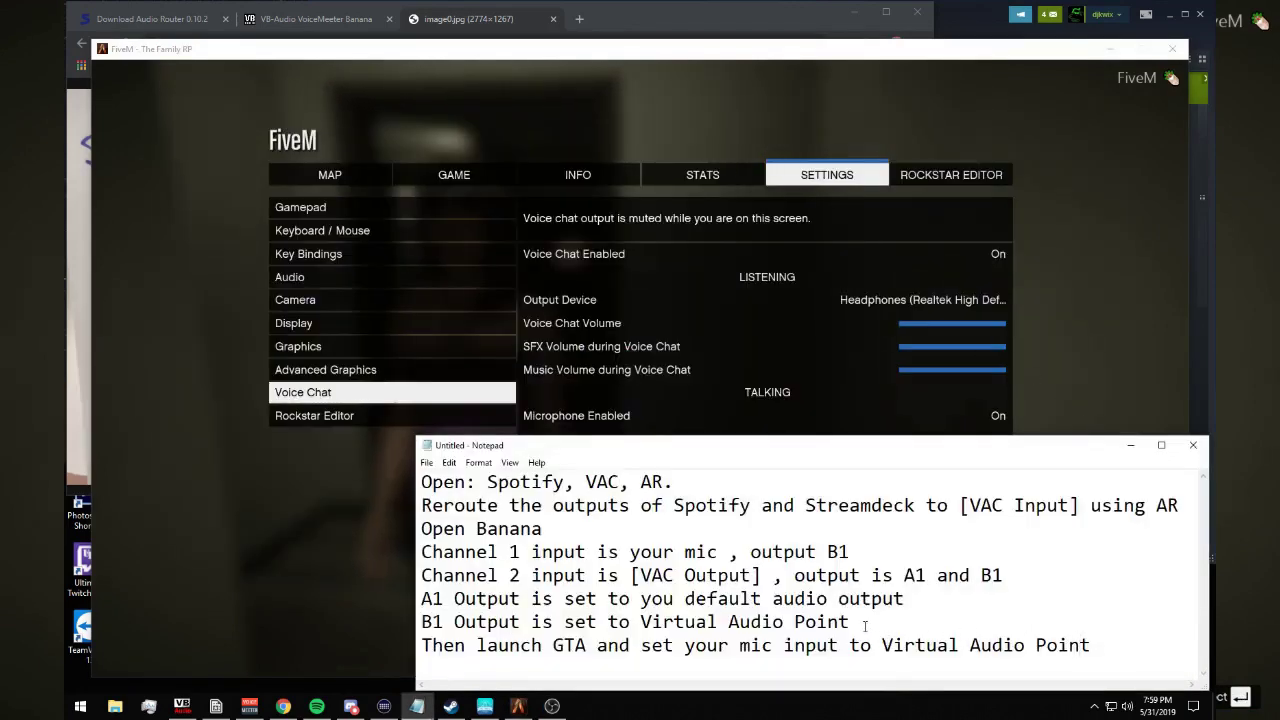
{"action": "key", "text": "alt+Tab"}
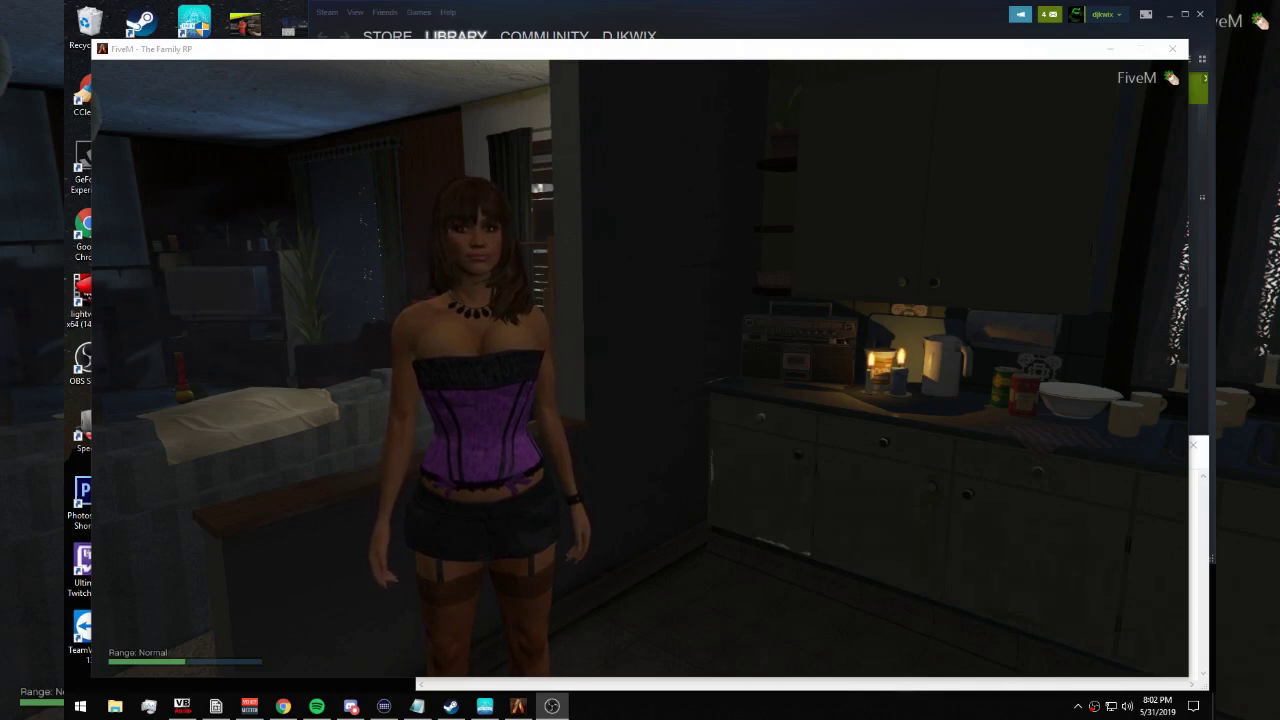
{"action": "mouse_move", "coordinate": [192, 709]}
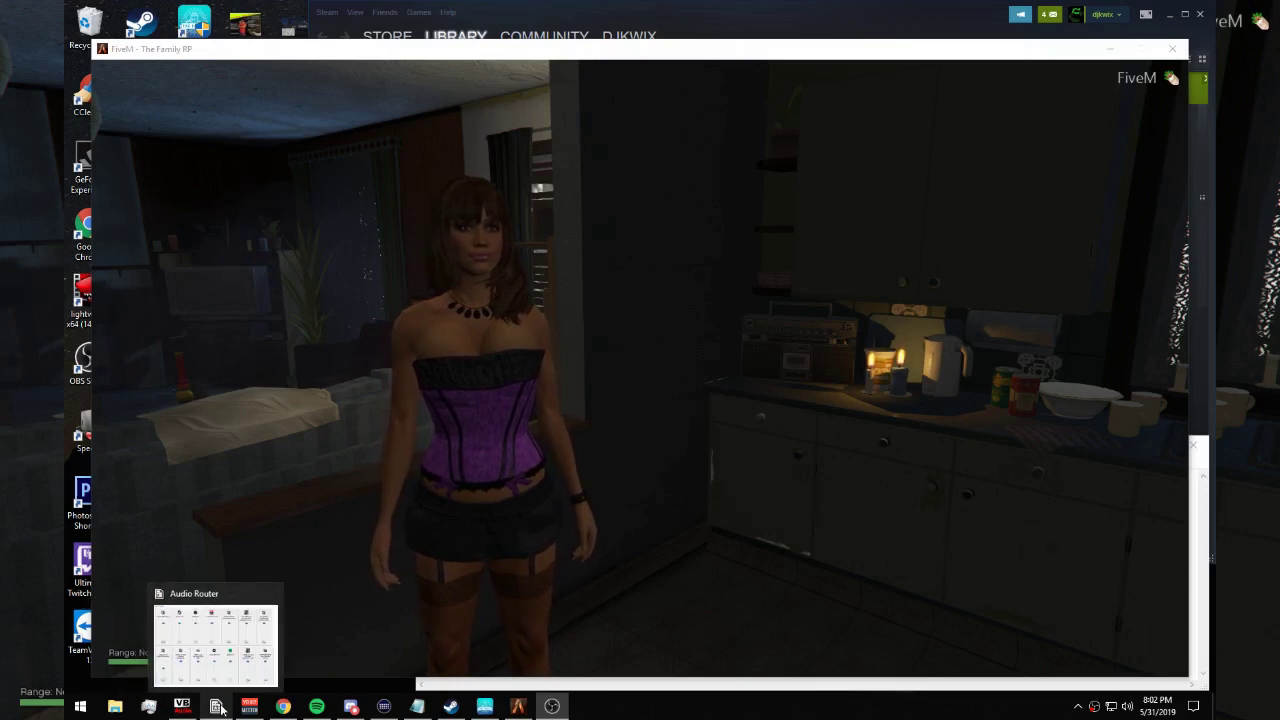
{"action": "mouse_move", "coordinate": [247, 709]}
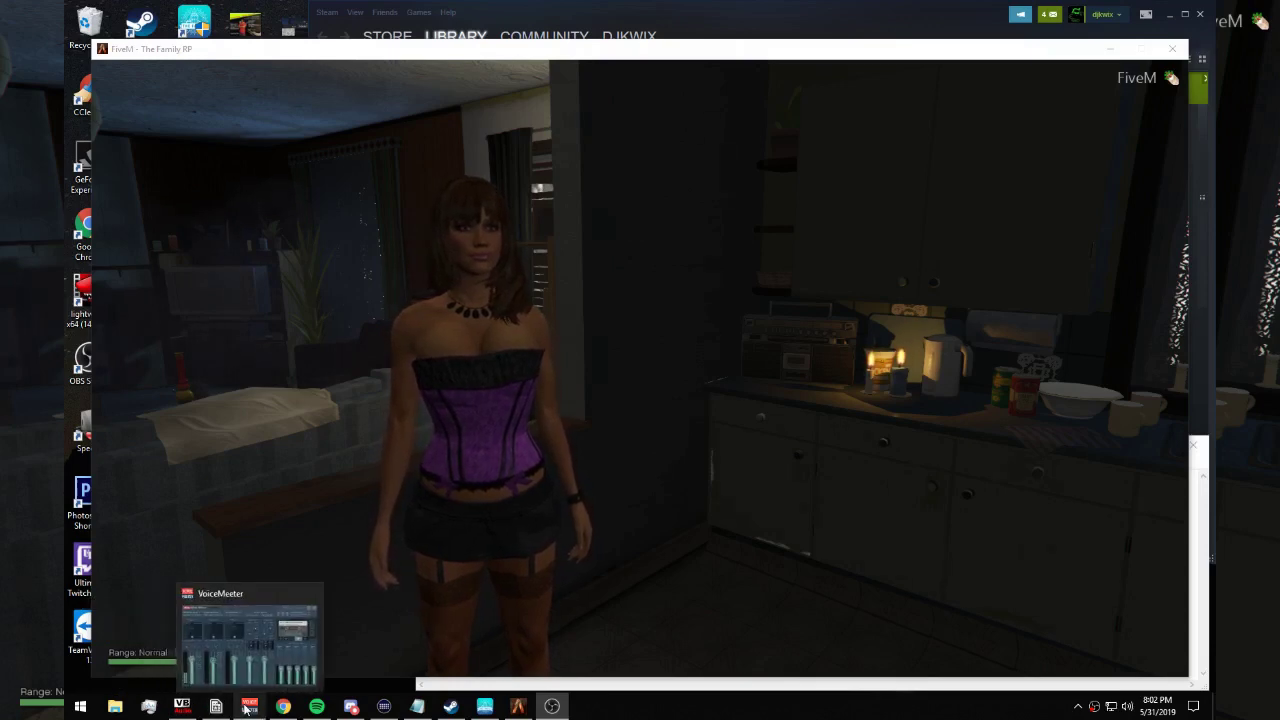
{"action": "mouse_move", "coordinate": [517, 705]}
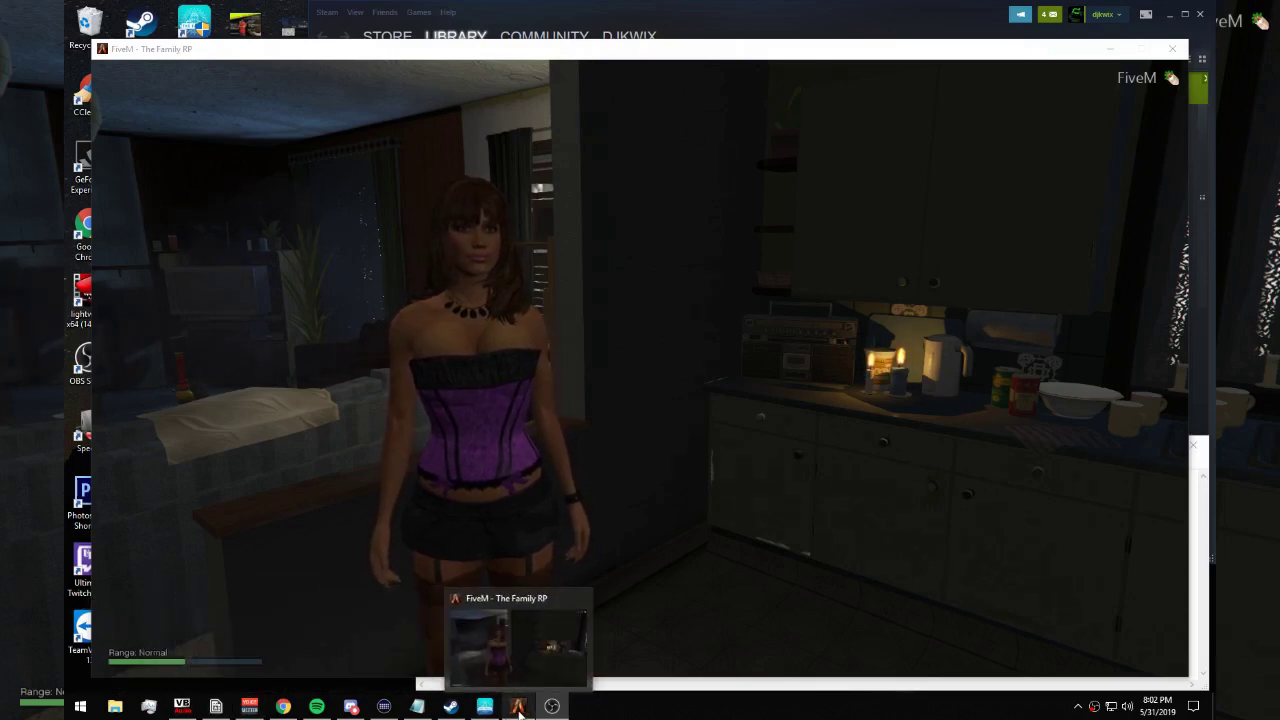
{"action": "mouse_move", "coordinate": [318, 707]}
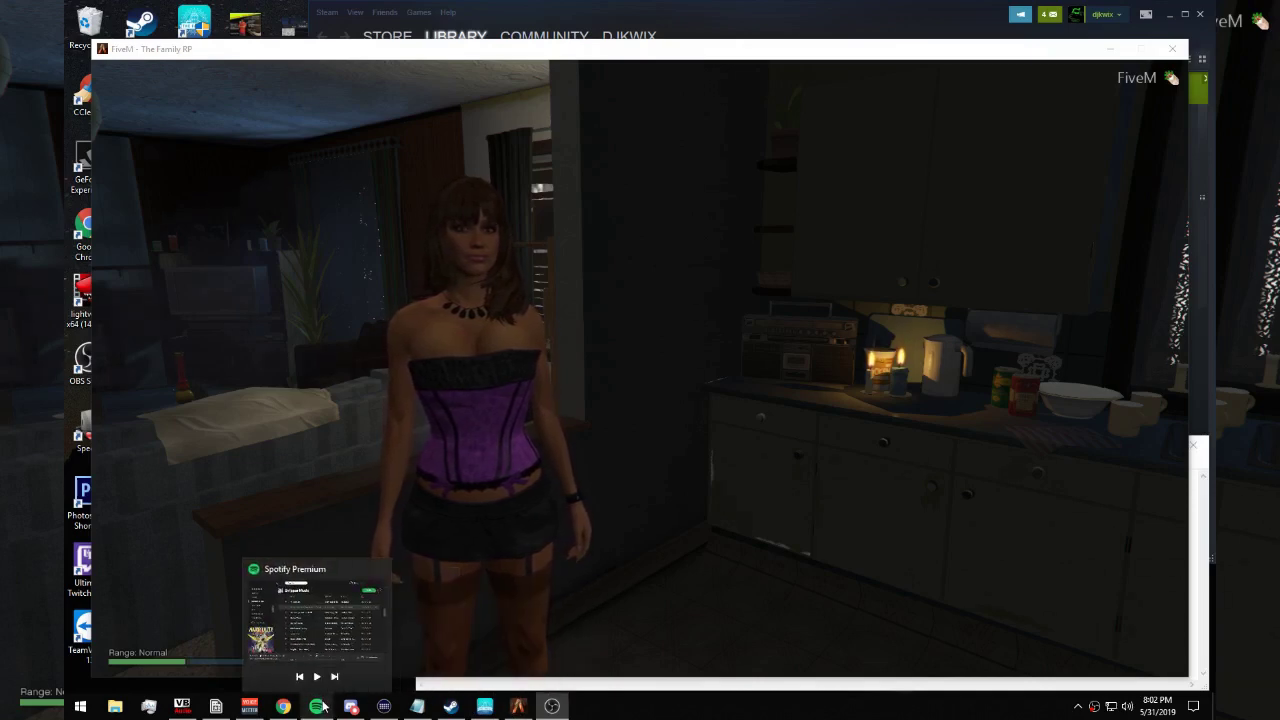